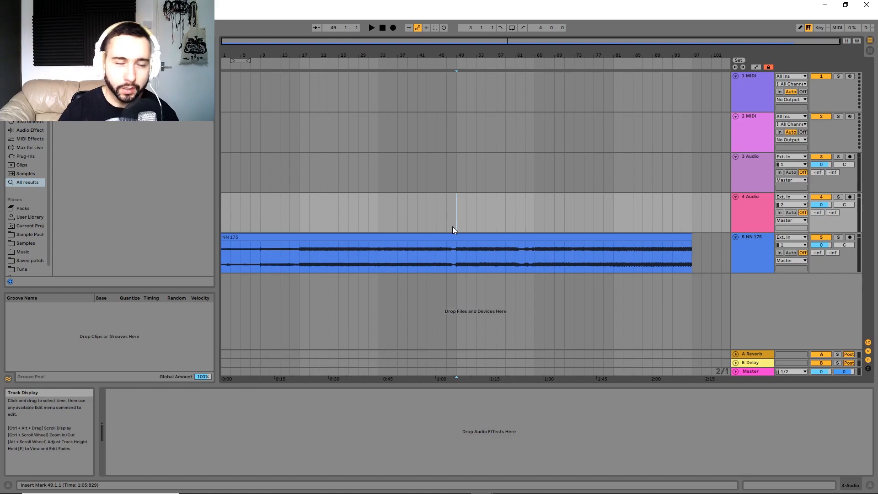
pyautogui.press('+')
pyautogui.press('+')
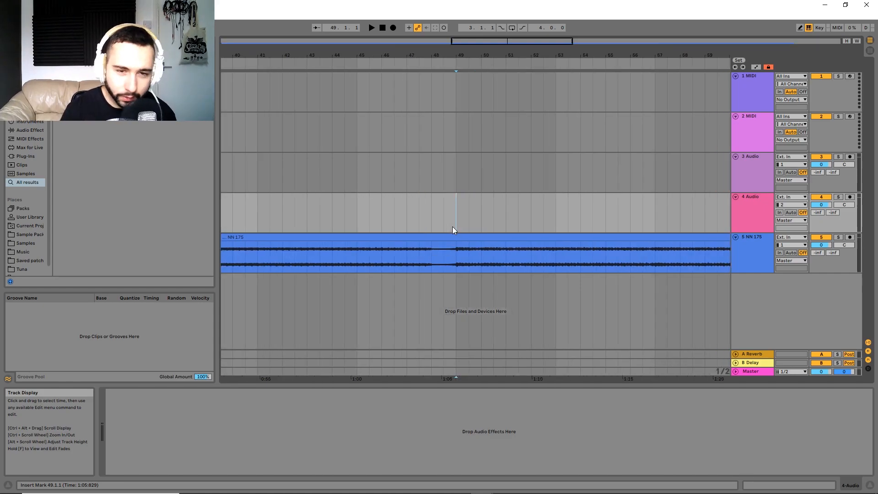
pyautogui.press('-')
pyautogui.press('-')
pyautogui.press('+')
pyautogui.press('+')
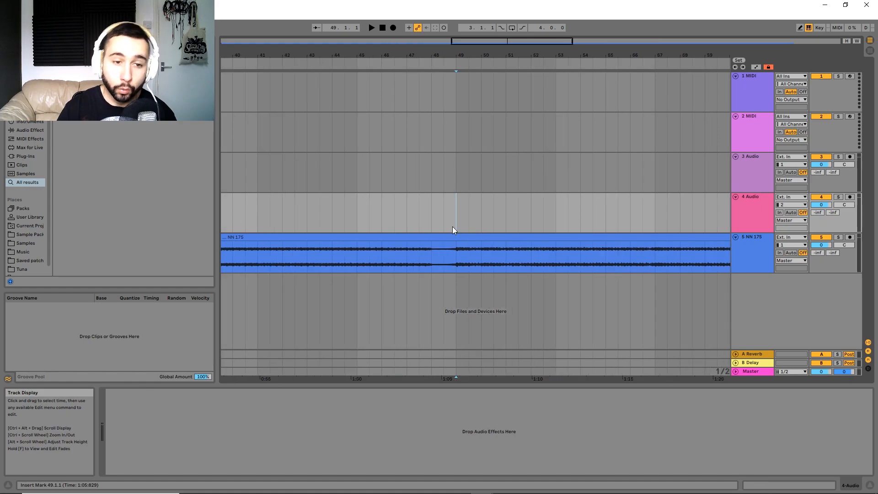
pyautogui.press('-')
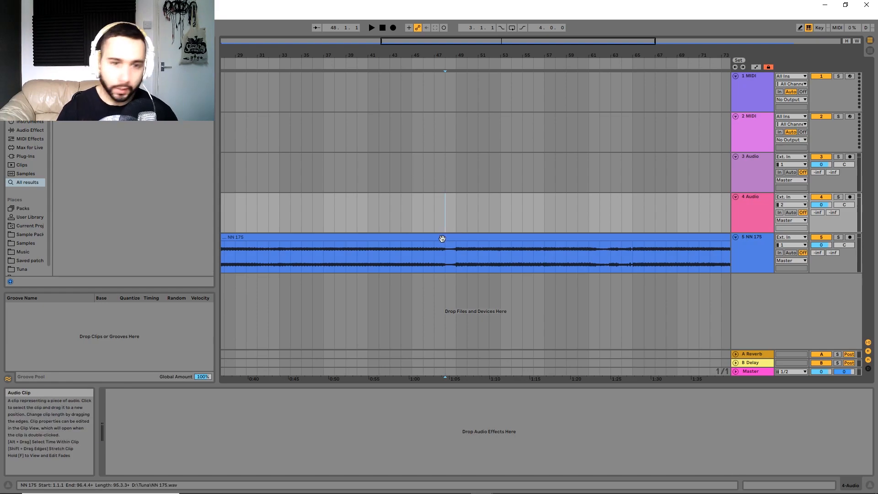
pyautogui.press('-')
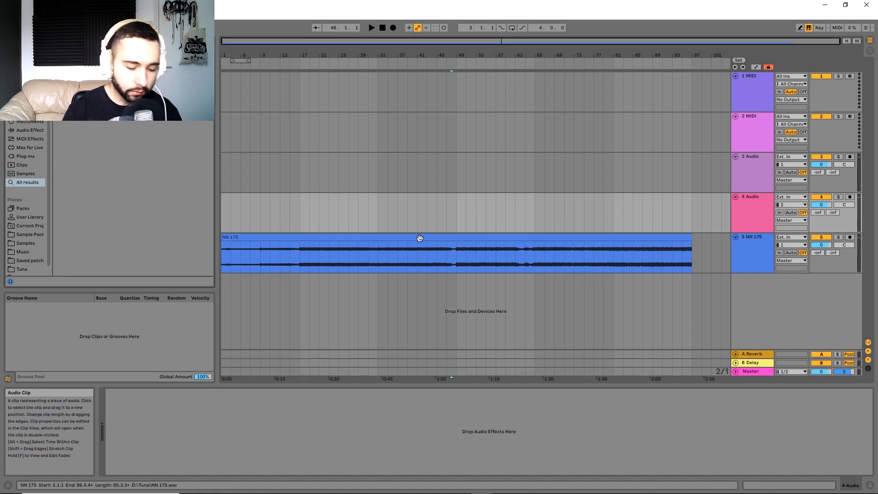
# - Load the CLA-2A Stereo compressor on the 4 Audio track and close its plug-in window
pyautogui.write('span')
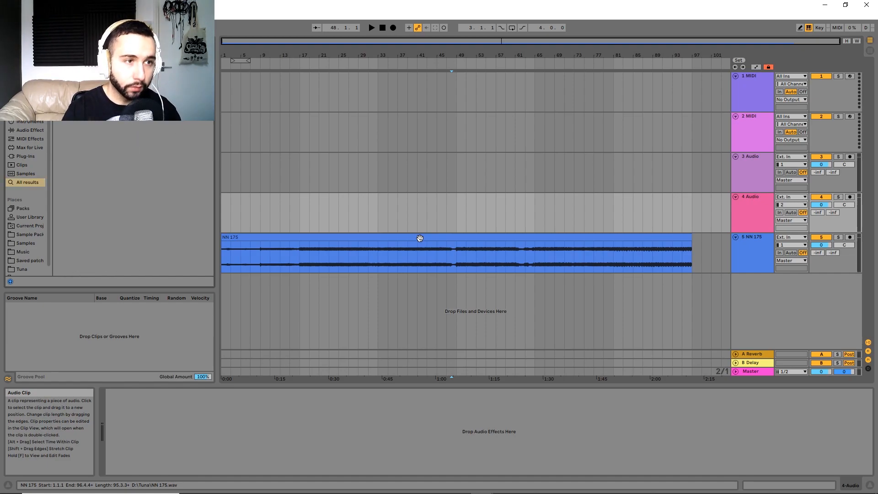
pyautogui.moveTo(91, 62); pyautogui.dragTo(372, 399)
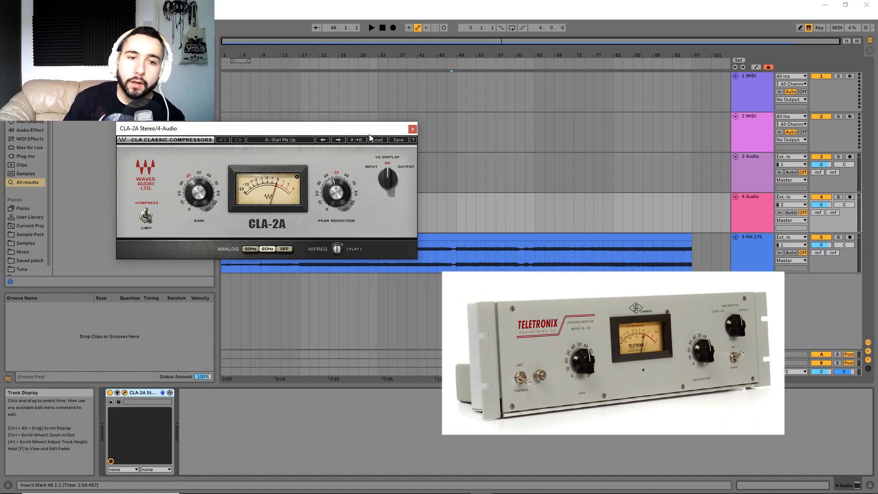
pyautogui.moveTo(398, 128); pyautogui.dragTo(554, 132)
pyautogui.click(569, 133)
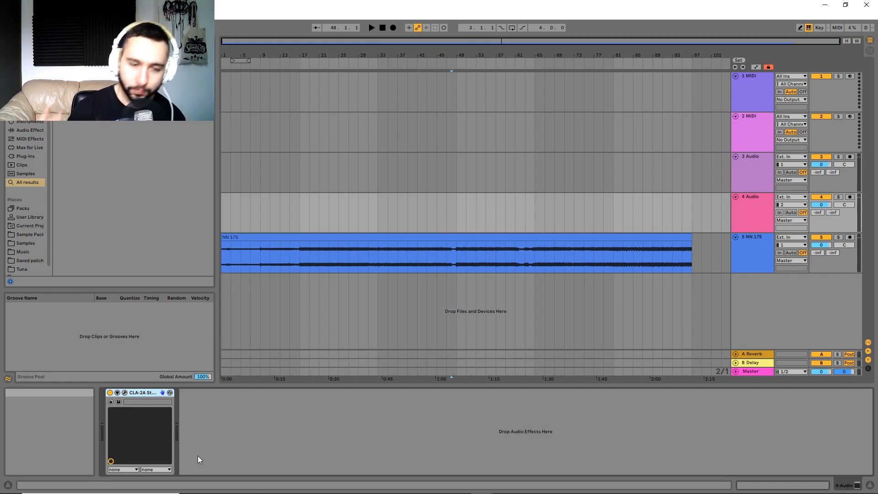
# - Remove the CLA-2A Stereo compressor from the 4 Audio track
pyautogui.click(451, 257)
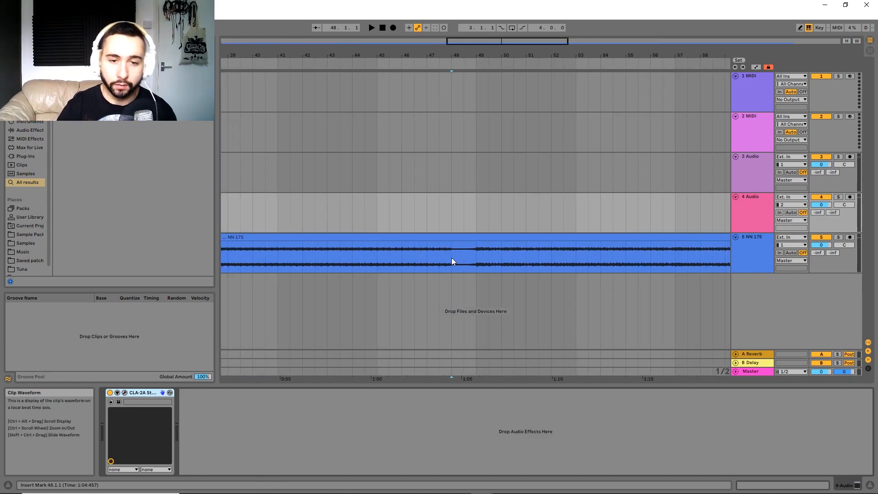
pyautogui.scroll(3, 501, 245)
pyautogui.rightClick(130, 393)
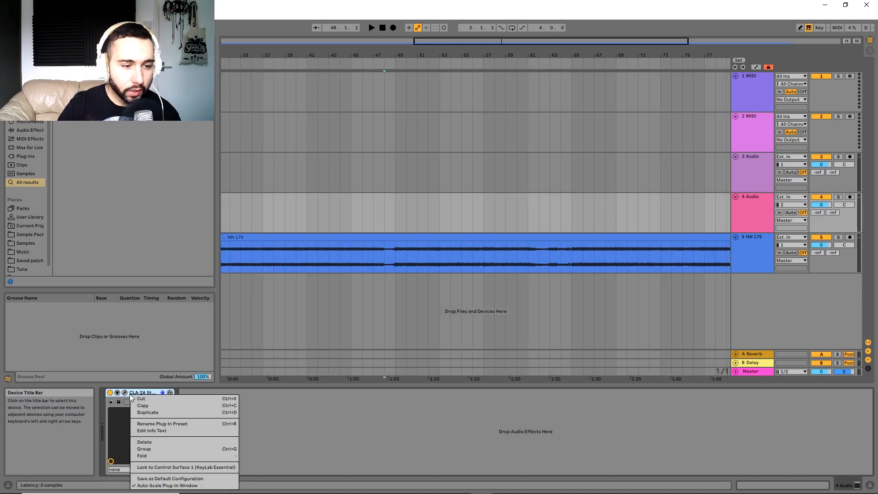
pyautogui.click(162, 396)
pyautogui.moveTo(648, 225); pyautogui.dragTo(446, 217)
pyautogui.scroll(-3, 446, 222)
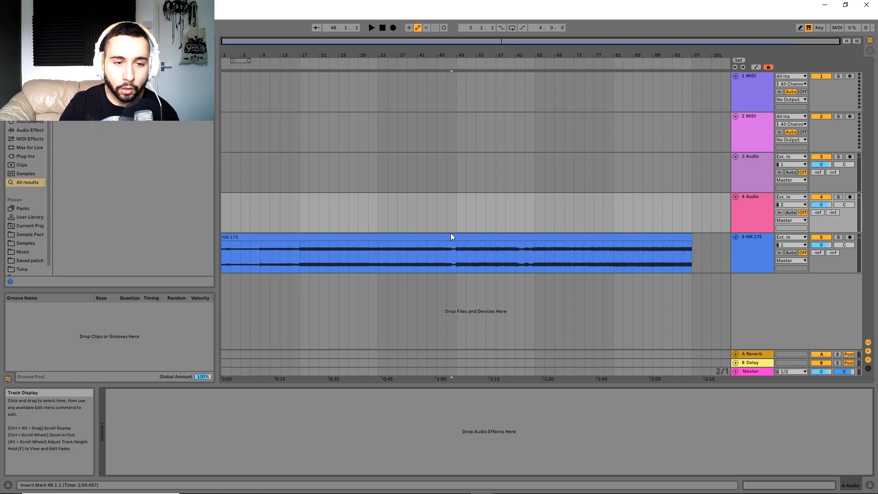
pyautogui.scroll(4, 448, 246)
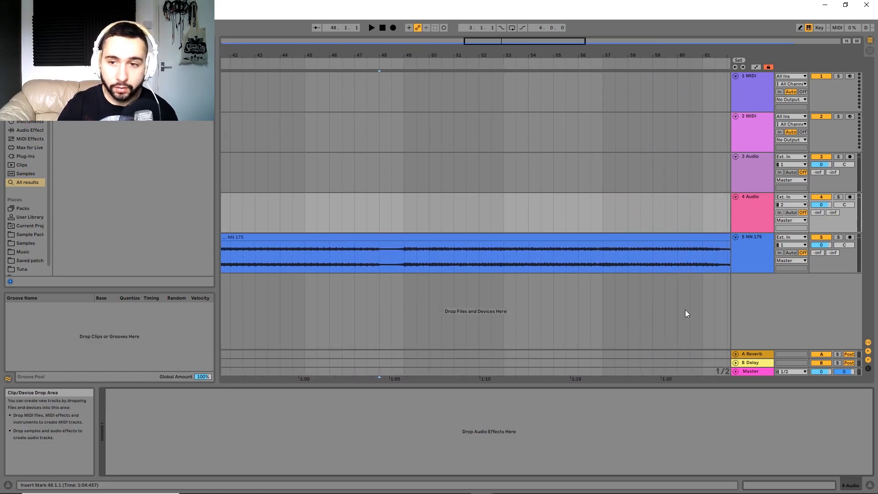
pyautogui.scroll(-4, 482, 242)
# - Play the NN 175 track from bar 48 and stop after a few beats
pyautogui.click(754, 245)
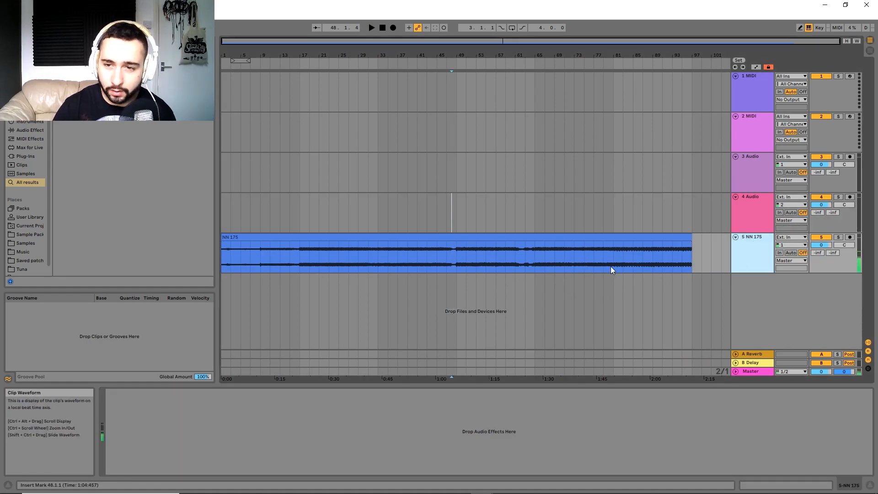
pyautogui.scroll(4, 470, 267)
pyautogui.press('space')
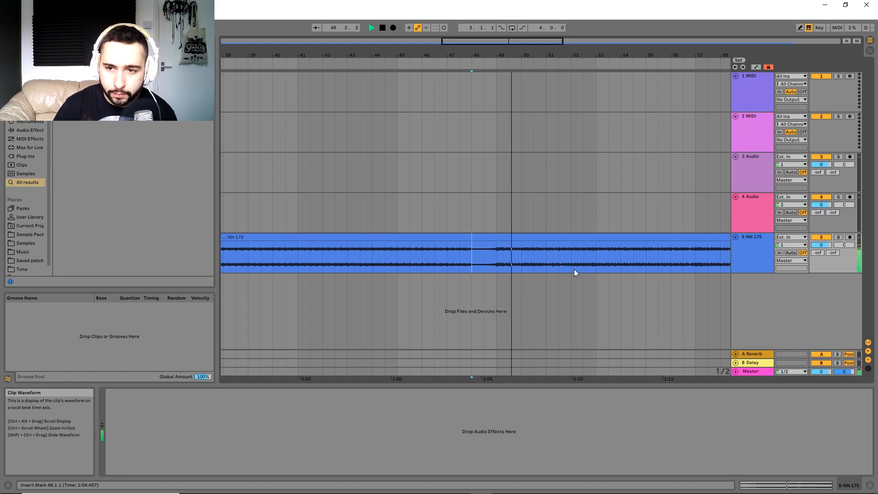
pyautogui.press('space')
# - Duplicate the NN 175 track and add a Utility to the copy with left and right phase inverted
pyautogui.click(734, 245)
pyautogui.hotkey('ctrl', 'd')
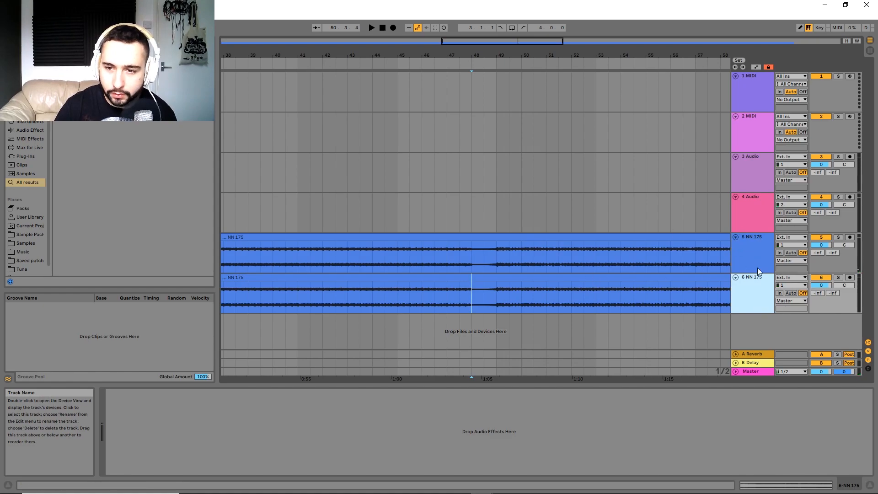
pyautogui.hotkey('ctrl', 'f')
pyautogui.write('util')
pyautogui.moveTo(82, 61); pyautogui.dragTo(542, 304)
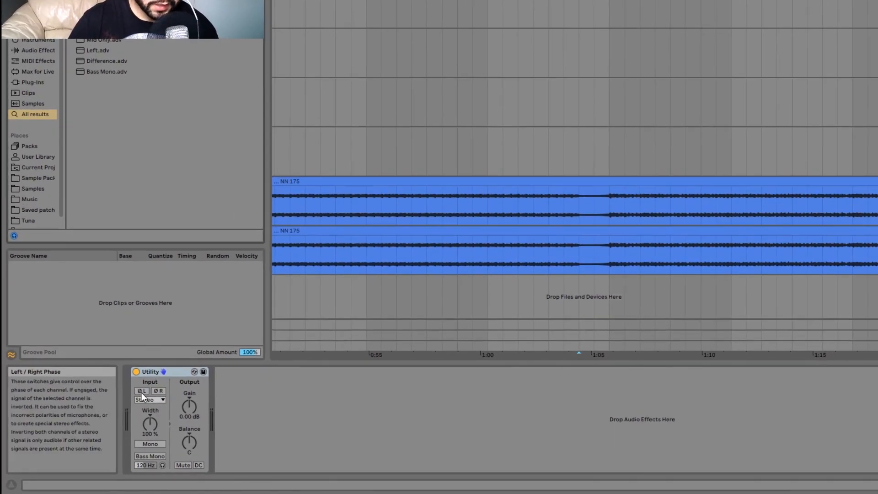
pyautogui.click(115, 408)
pyautogui.click(182, 377)
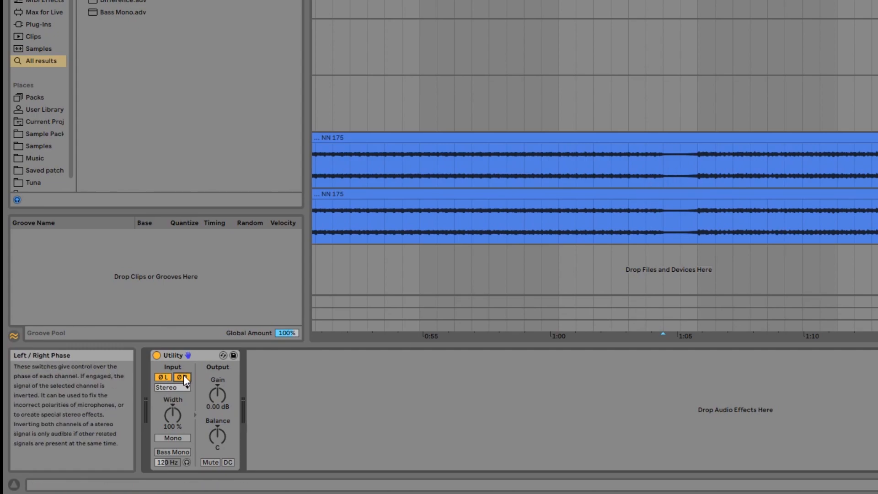
# - Play both NN 175 tracks together from bar 48.3 and again from bar 49 to check their phase cancellation
pyautogui.click(649, 195)
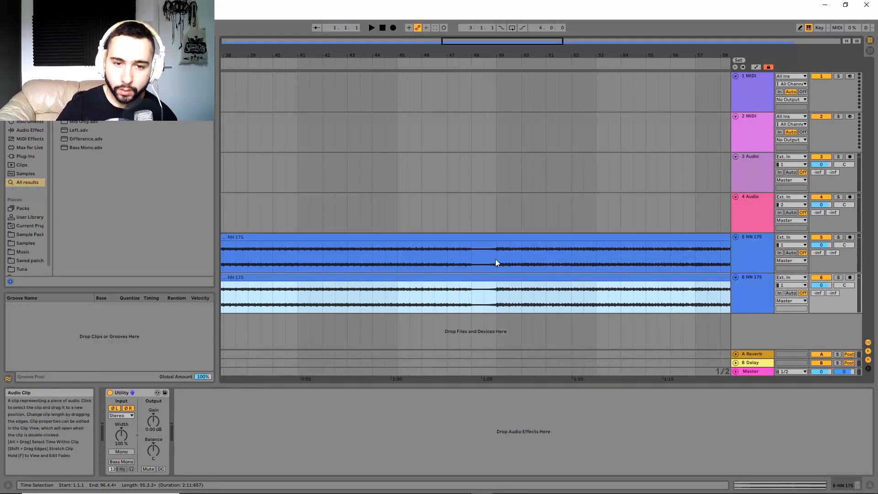
pyautogui.click(684, 170)
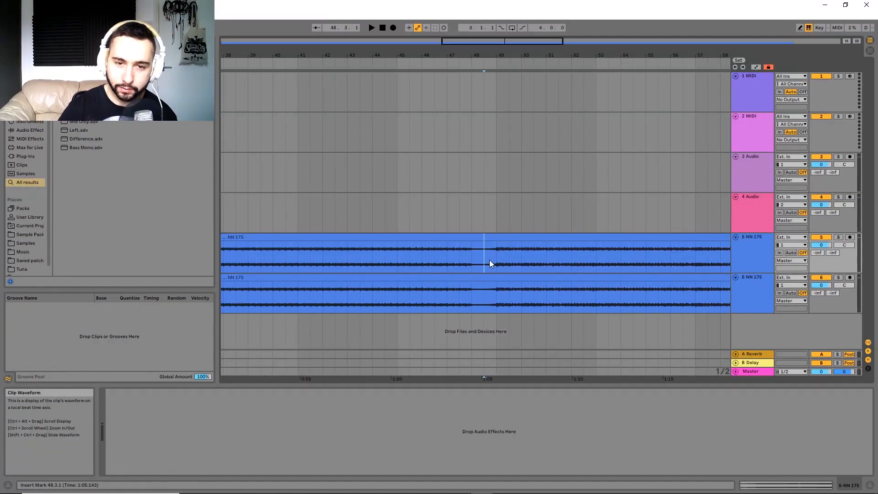
pyautogui.press('space')
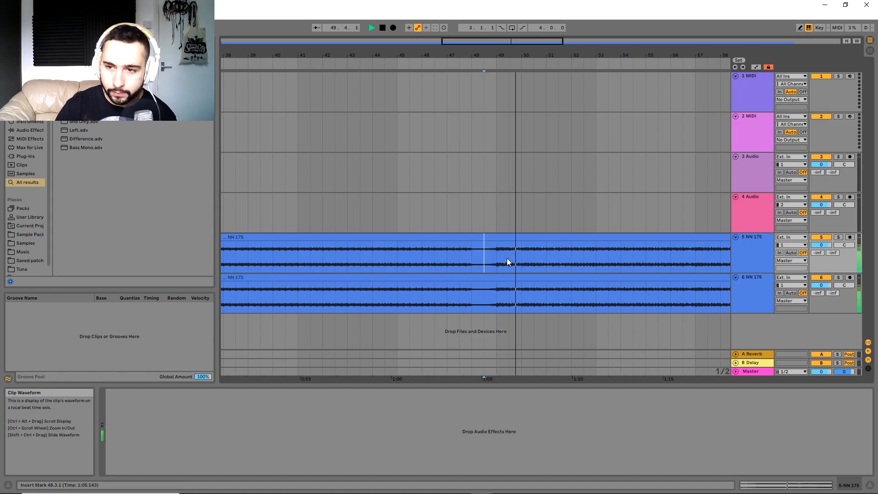
pyautogui.click(495, 263)
pyautogui.press('space')
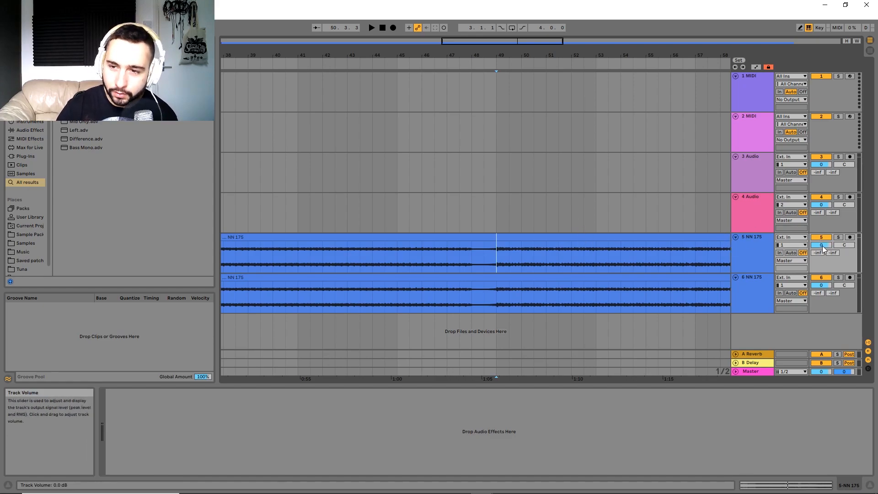
# - Set the original NN 175 track's volume to 0.1 dB and play both tracks from bar 49
pyautogui.write('0.1')
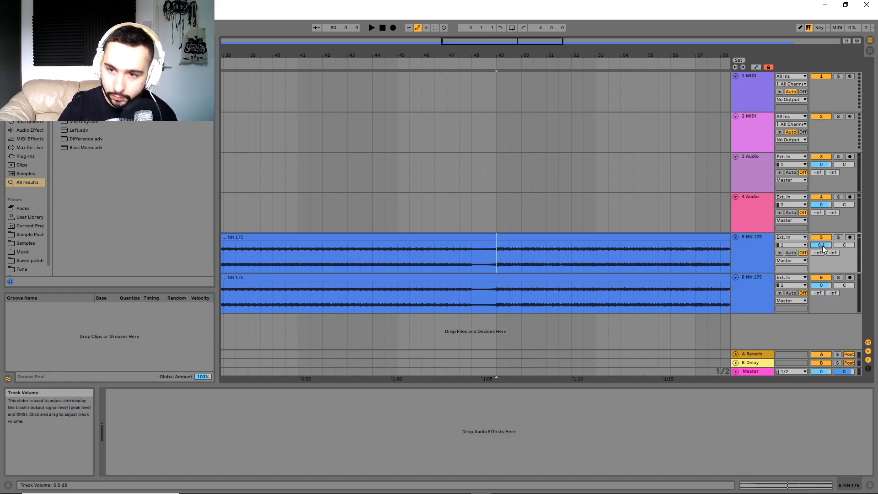
pyautogui.press('space')
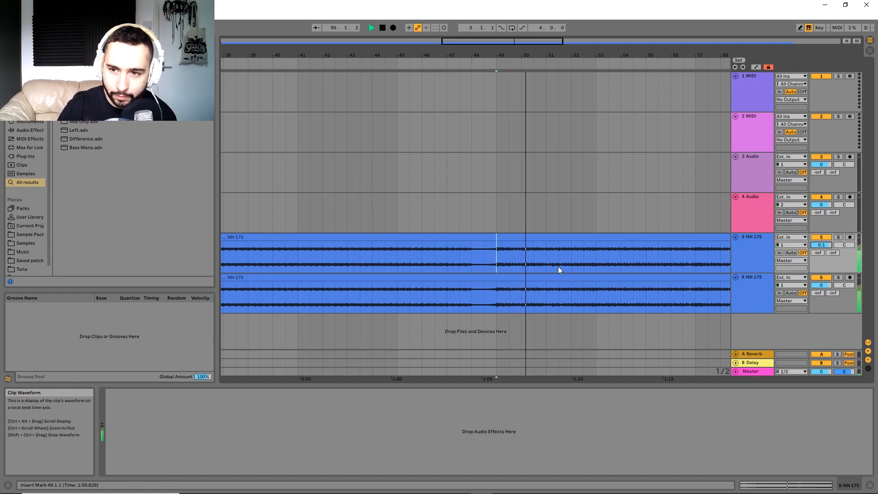
pyautogui.press('space')
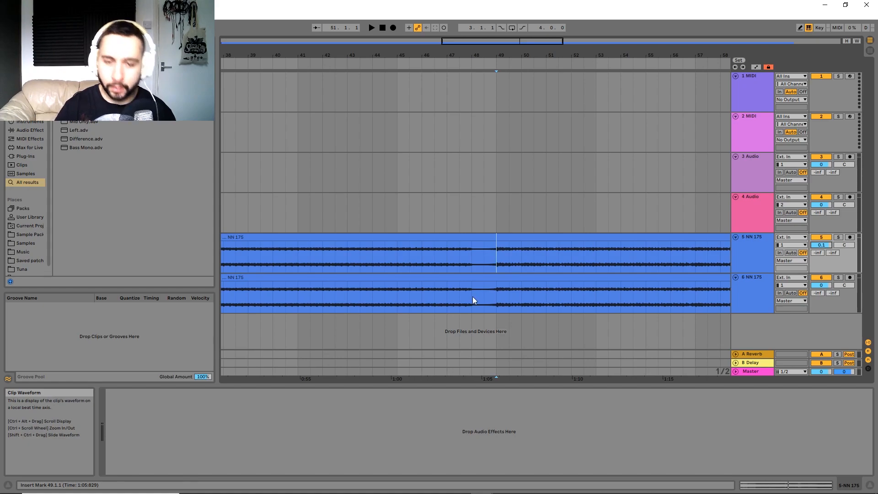
# - Reset the original NN 175 track's volume to 0 dB
pyautogui.moveTo(473, 296); pyautogui.dragTo(583, 297)
pyautogui.moveTo(522, 297); pyautogui.dragTo(434, 295)
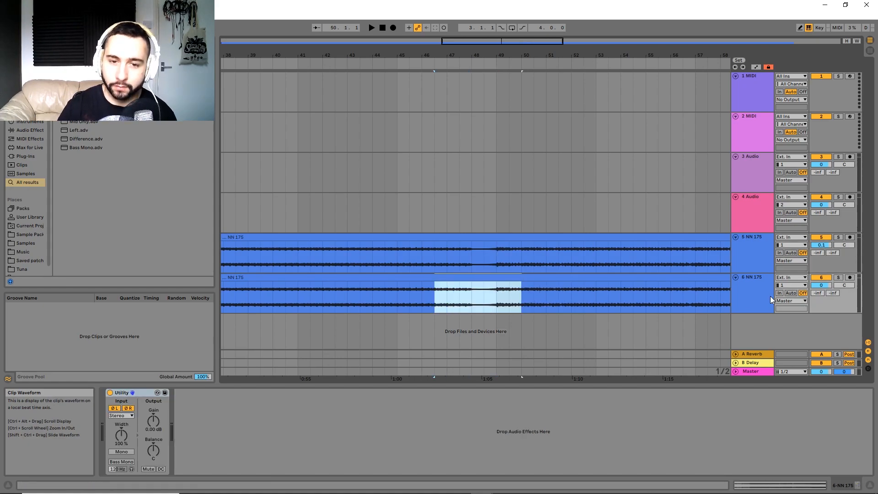
pyautogui.moveTo(430, 264); pyautogui.dragTo(459, 263)
pyautogui.click(764, 264)
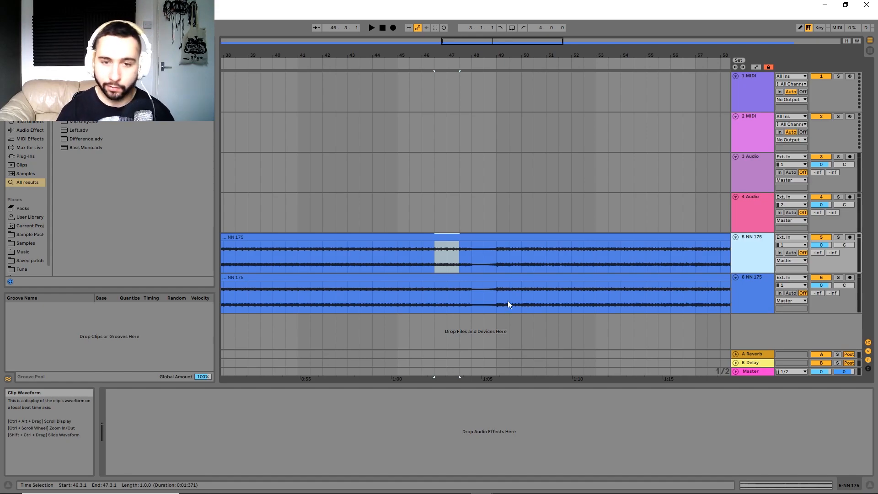
# - Load the C6 Stereo plug-in on the duplicated NN 175 track and apply its C6 Full Reset preset
pyautogui.click(487, 299)
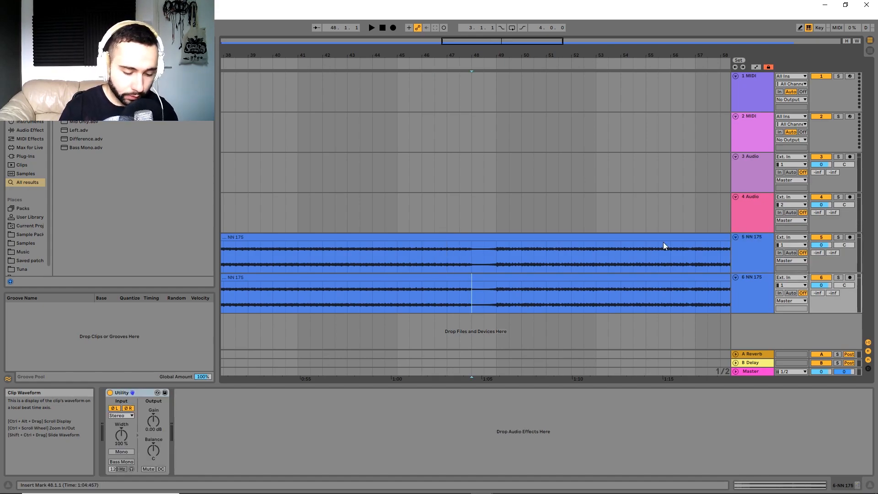
pyautogui.hotkey('ctrl', 'f')
pyautogui.write('c6')
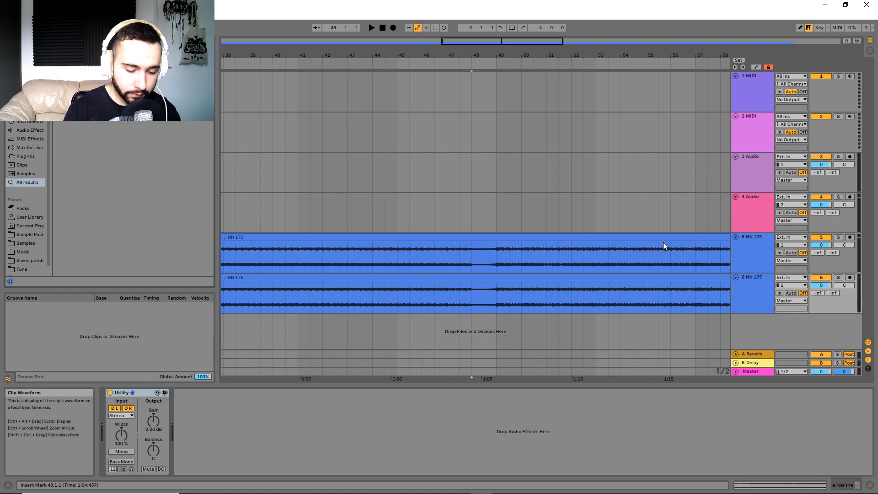
pyautogui.scroll(-3, 124, 223)
pyautogui.click(78, 253)
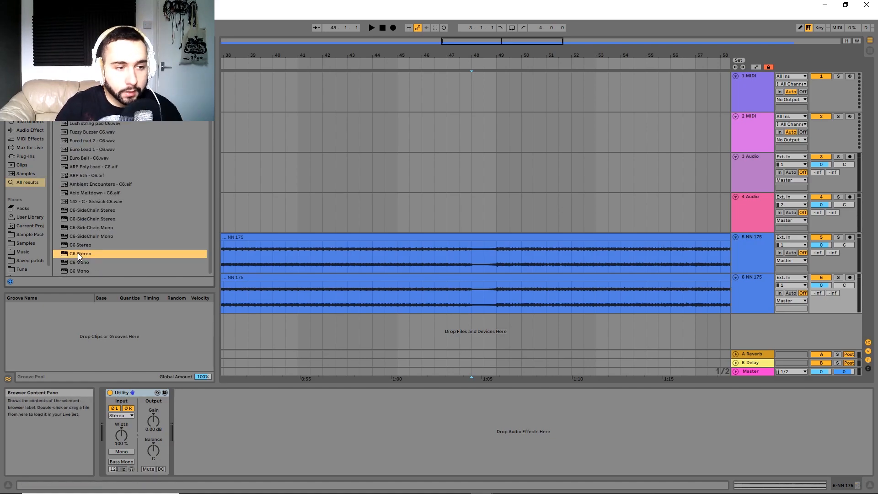
pyautogui.moveTo(78, 253); pyautogui.dragTo(470, 297)
pyautogui.click(583, 154)
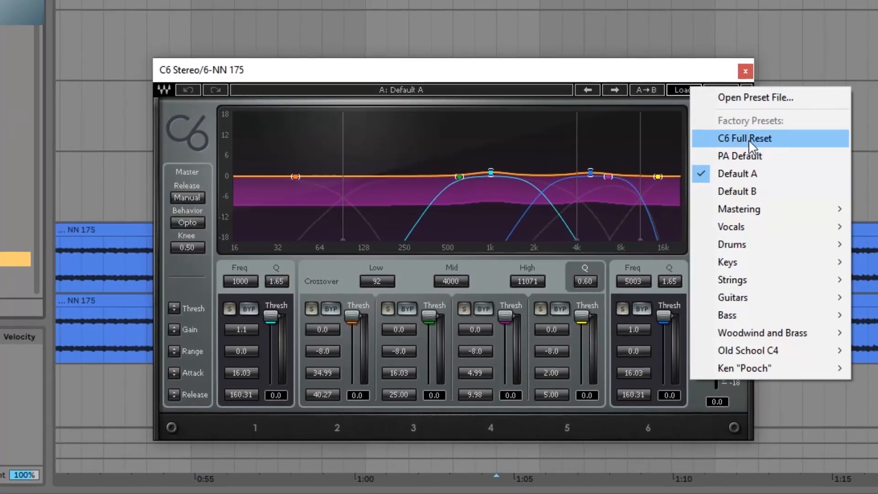
pyautogui.click(680, 162)
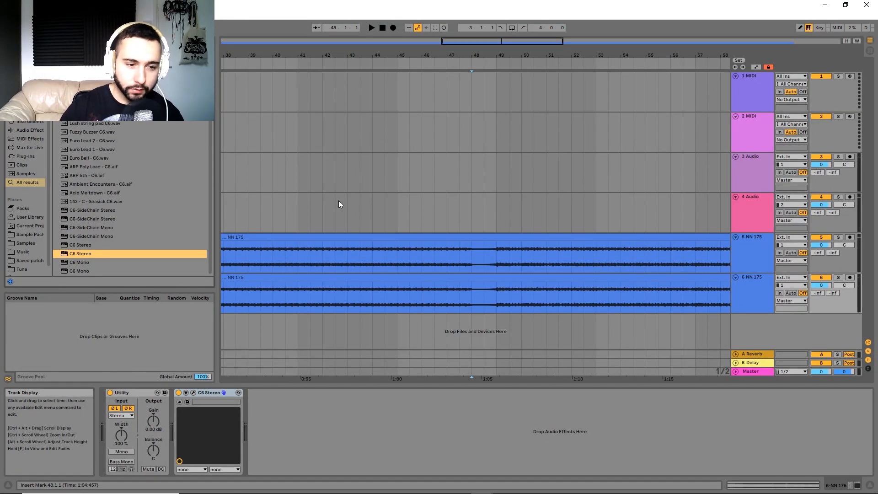
# - Play both NN 175 tracks from bar 49 with C6 Stereo active and examine the plug-in's reset settings
pyautogui.click(499, 304)
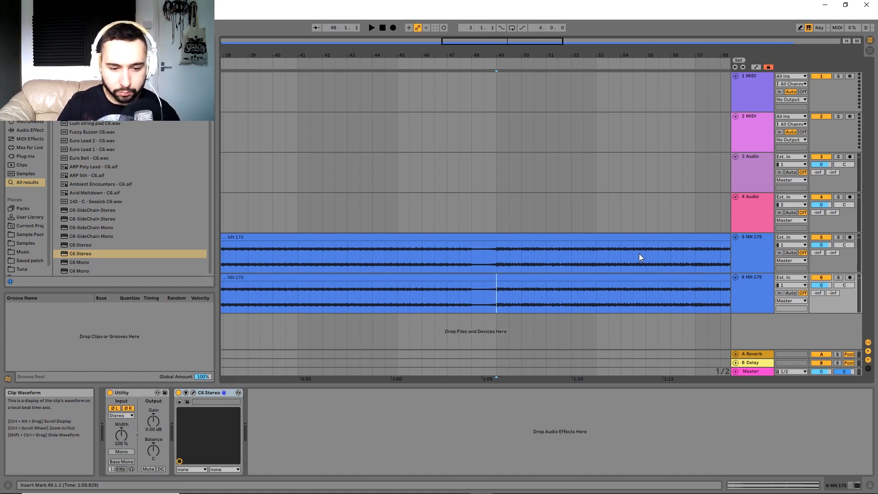
pyautogui.press('space')
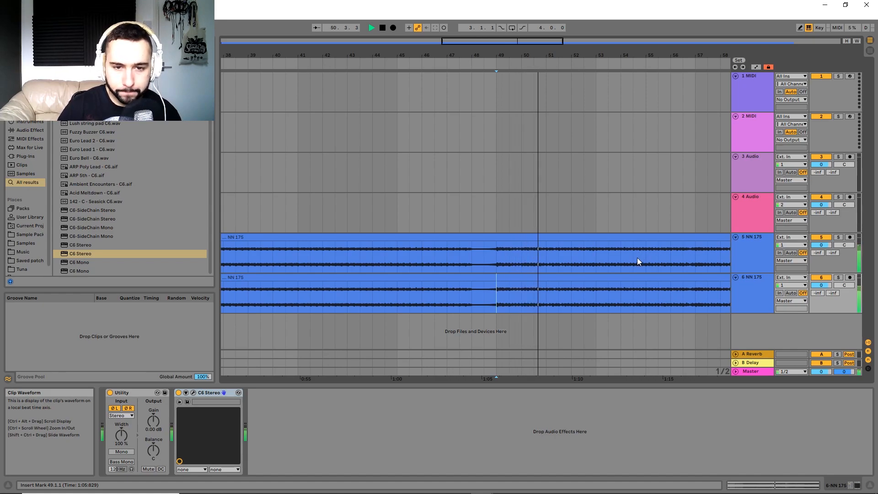
pyautogui.press('space')
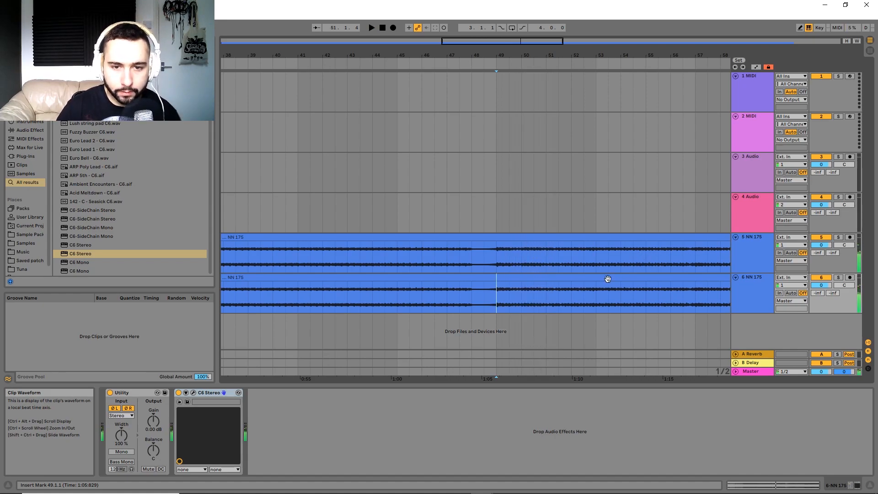
pyautogui.click(194, 393)
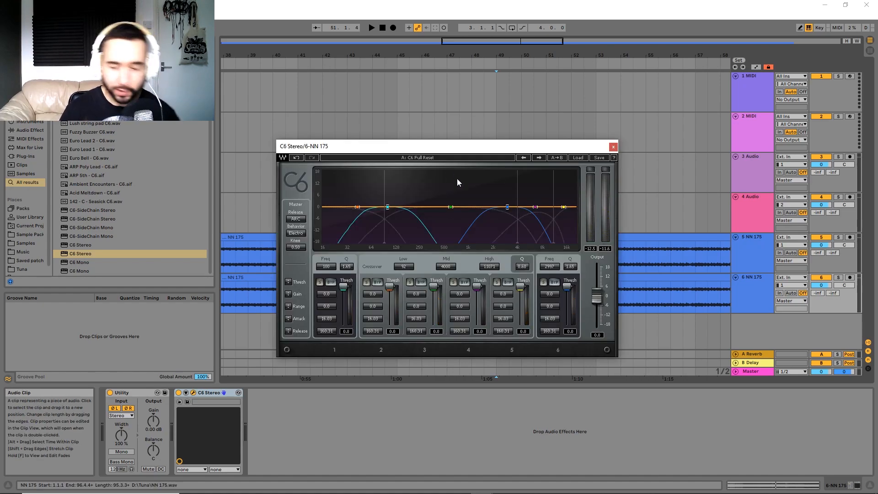
pyautogui.click(611, 147)
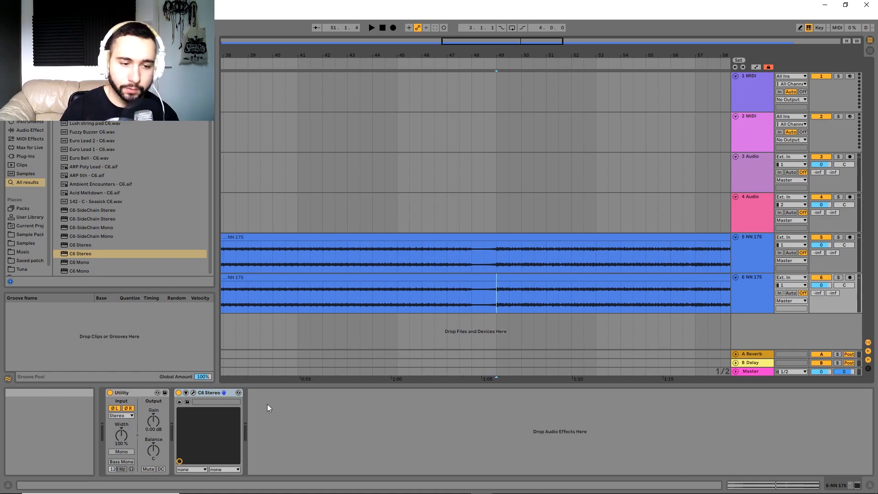
# - In C6 Stereo on the duplicated track, set the Low crossover to 250 and band 2's range to -4.7 and threshold to -31.0
pyautogui.scroll(3, 571, 324)
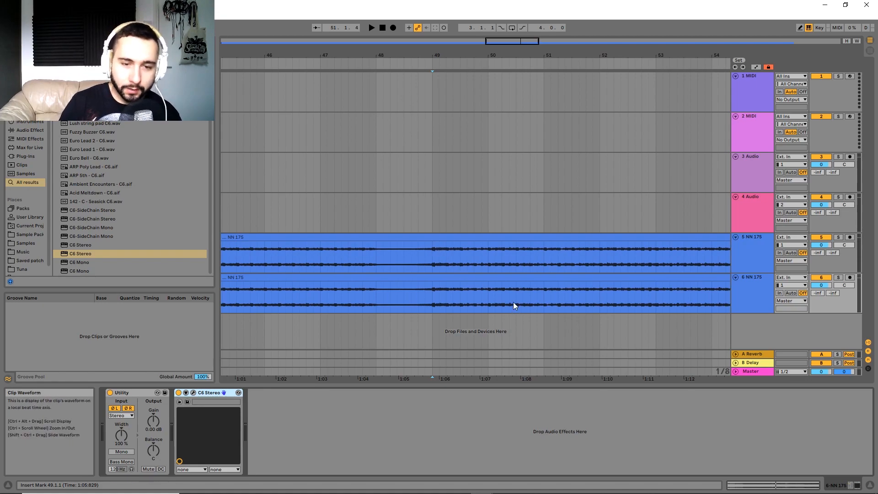
pyautogui.click(193, 392)
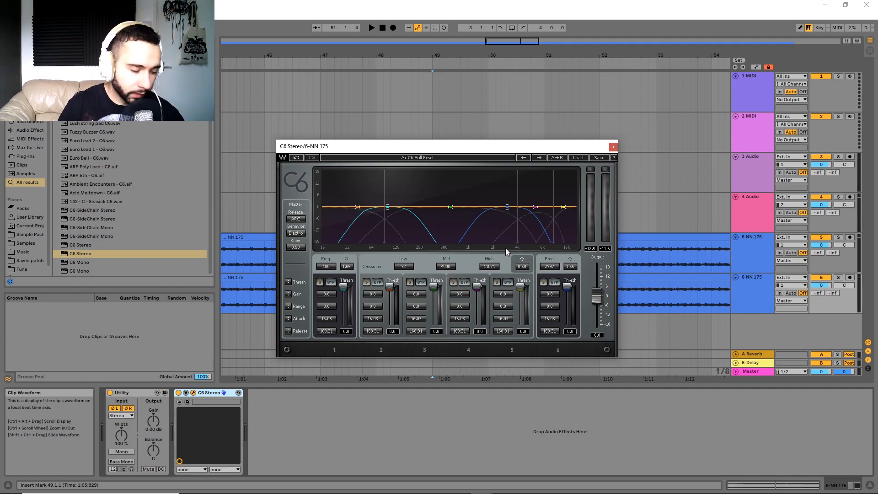
pyautogui.moveTo(404, 266); pyautogui.dragTo(790, 273)
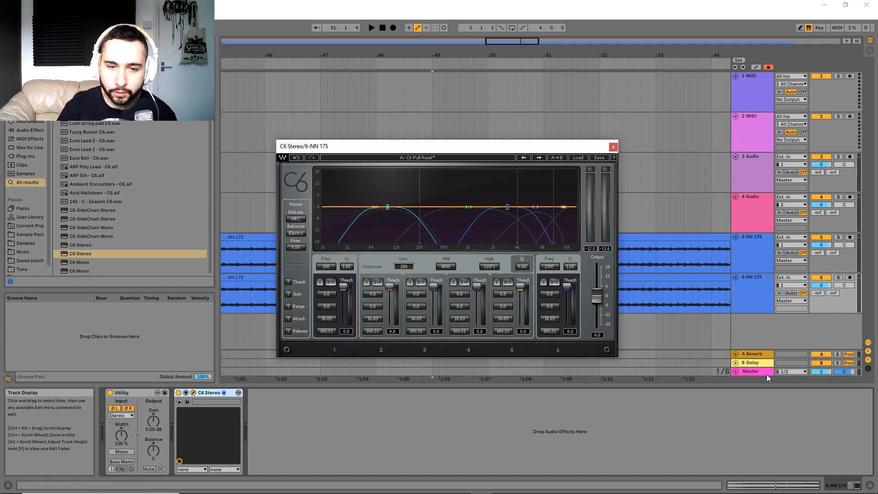
pyautogui.moveTo(373, 306); pyautogui.dragTo(373, 320)
pyautogui.moveTo(392, 292); pyautogui.dragTo(392, 304)
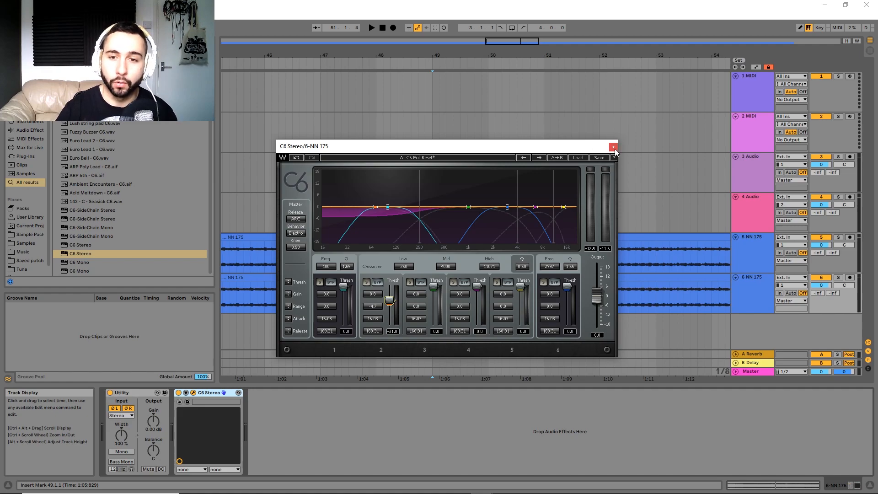
# - Reset band 2's threshold and range to 0 in C6 Stereo
pyautogui.doubleClick(394, 332)
pyautogui.write('0')
pyautogui.press('Return')
pyautogui.click(375, 307)
pyautogui.write('0')
pyautogui.press('Return')
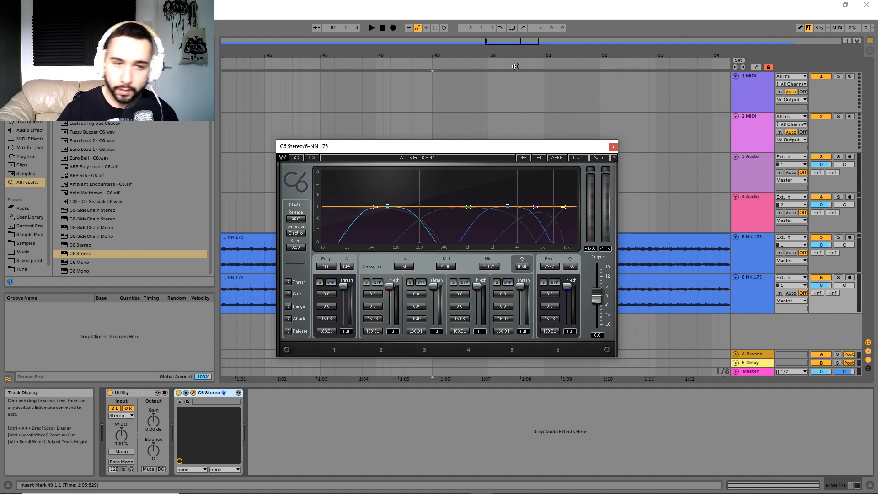
# - Close the C6 Stereo window and remove the plug-in from the duplicated NN 175 track
pyautogui.click(613, 147)
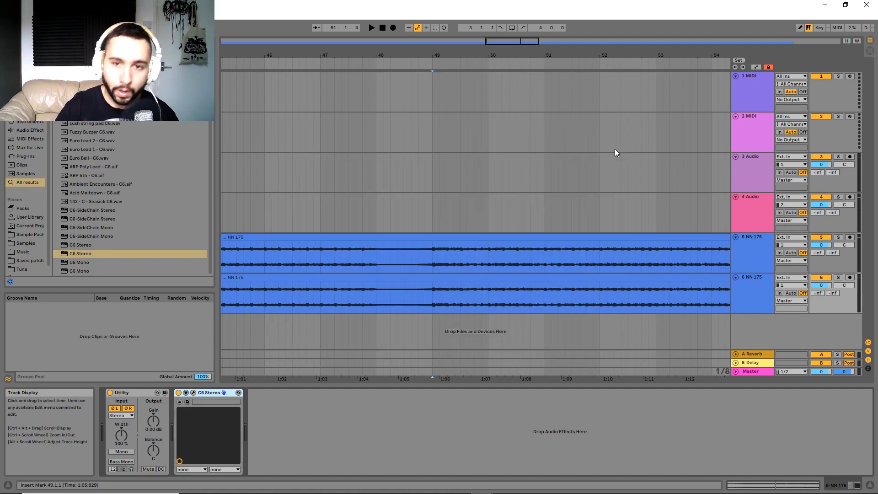
pyautogui.rightClick(223, 393)
pyautogui.click(226, 396)
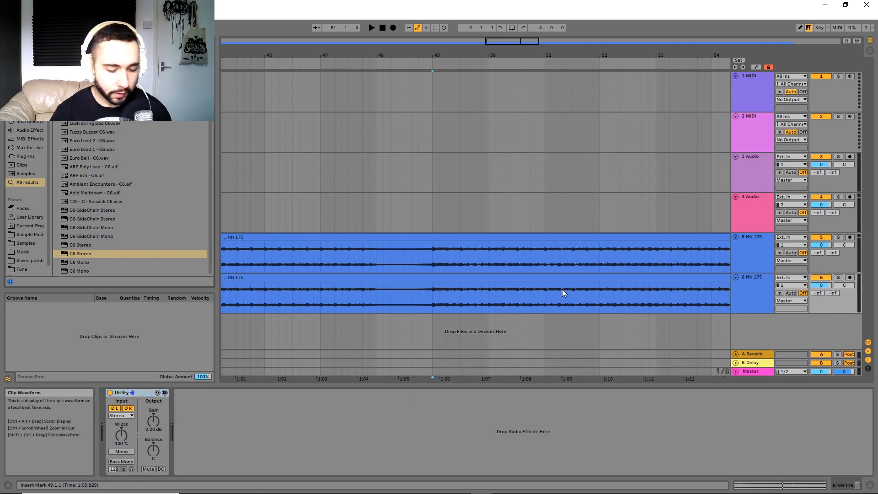
# - Find FabFilter Pro-Q 2 x64 in the browser and load it after Utility on the duplicated NN 175 track
pyautogui.write('fab')
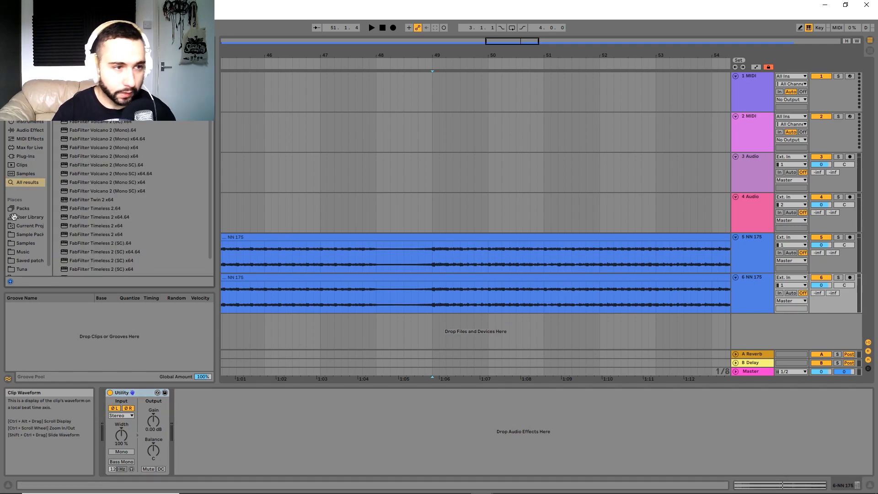
pyautogui.scroll(-1, 169, 153)
pyautogui.moveTo(79, 265); pyautogui.dragTo(282, 436)
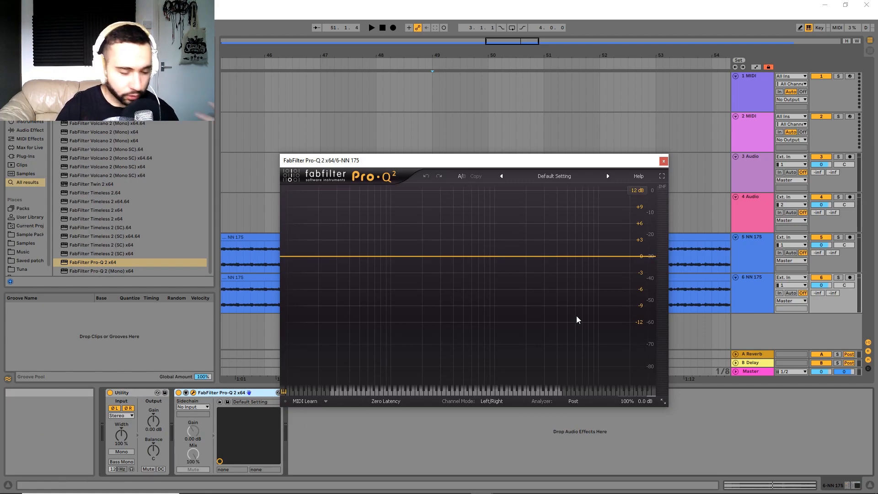
pyautogui.moveTo(620, 160); pyautogui.dragTo(640, 304)
# - Play both NN 175 tracks from bar 49 with Pro-Q 2 left at its default setting
pyautogui.click(431, 256)
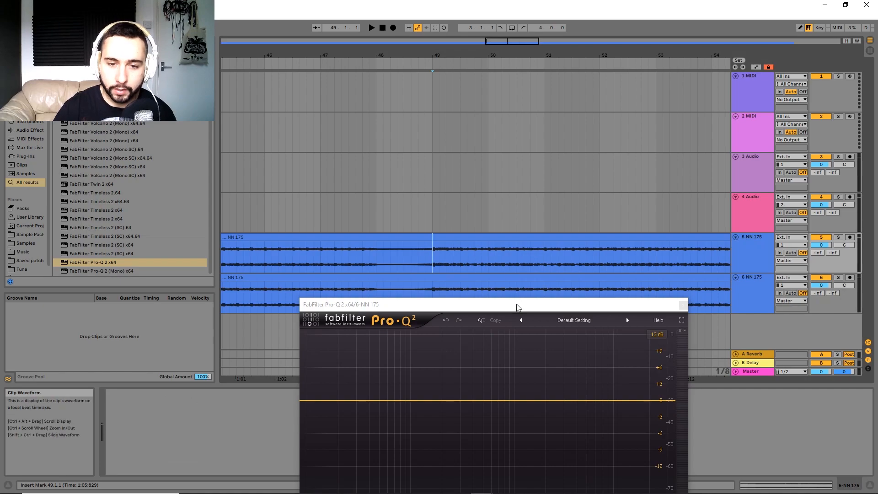
pyautogui.click(434, 294)
pyautogui.press('space')
pyautogui.moveTo(478, 308); pyautogui.dragTo(285, 74)
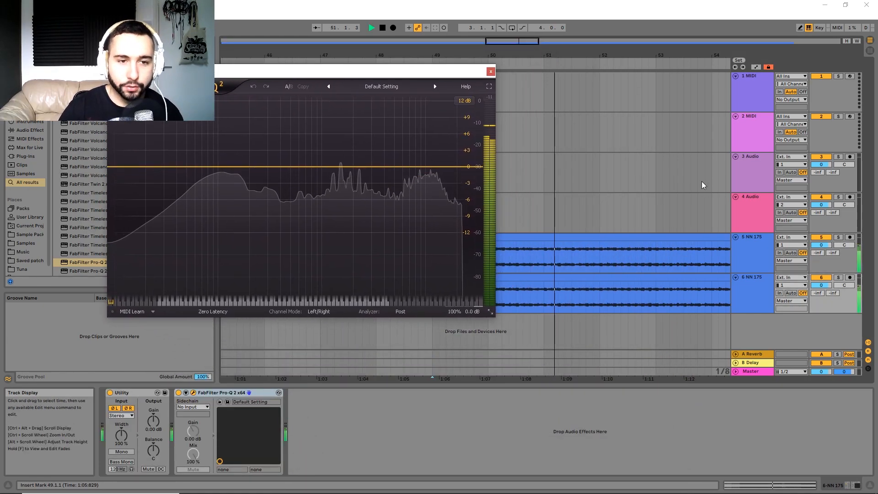
pyautogui.press('space')
# - Add a bell cut of about -3.3 dB near 1372 Hz in Pro-Q 2 while both tracks play from bar 49
pyautogui.press('space')
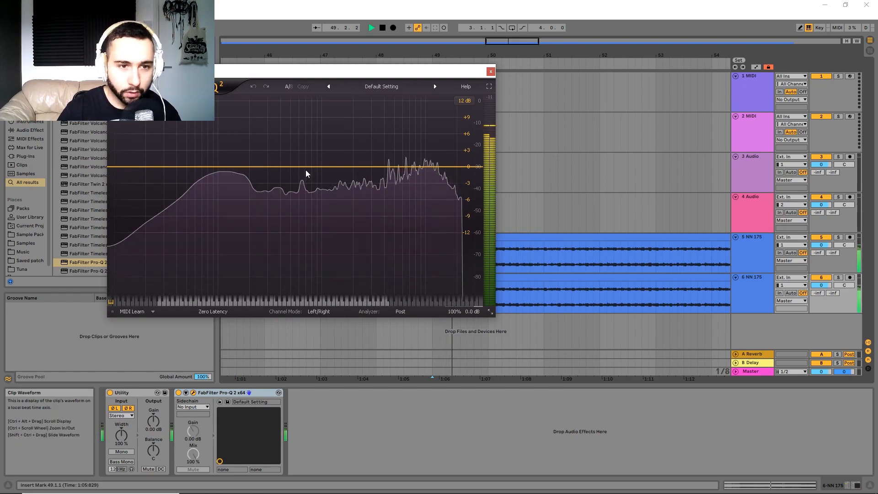
pyautogui.moveTo(310, 167); pyautogui.dragTo(336, 185)
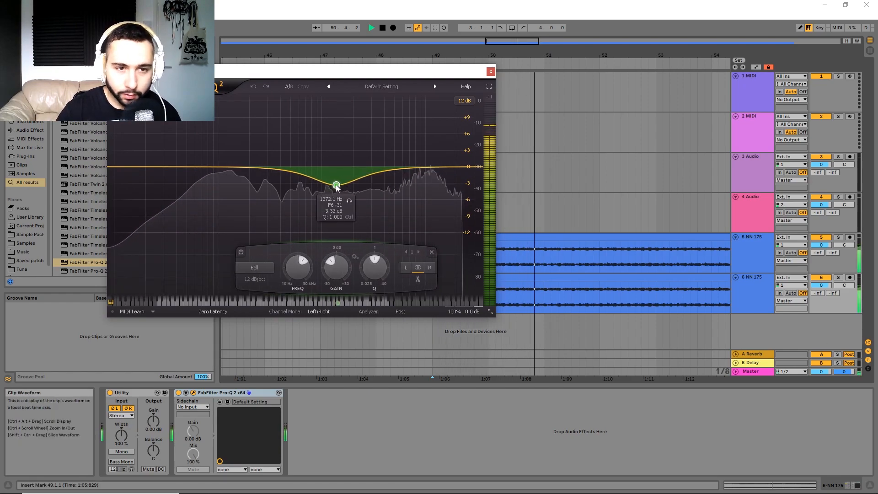
pyautogui.press('space')
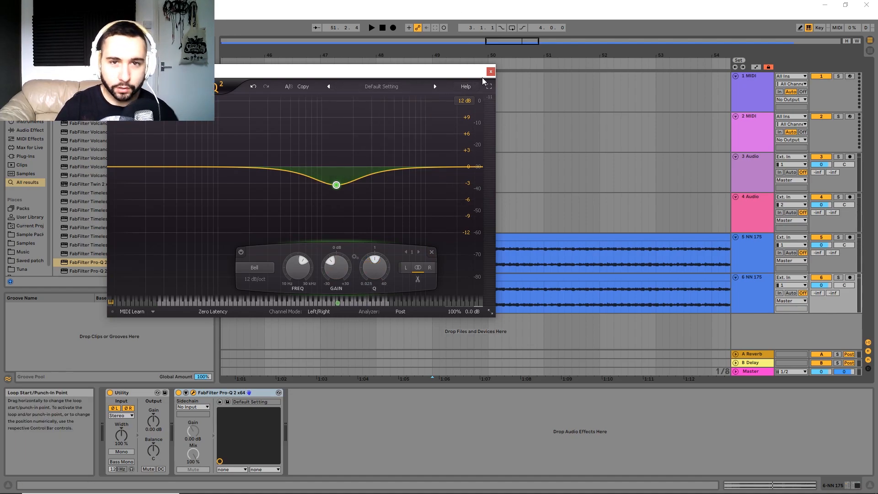
# - Replace FabFilter Pro-Q 2 with the Compressor effect on the duplicated NN 175 track
pyautogui.rightClick(224, 393)
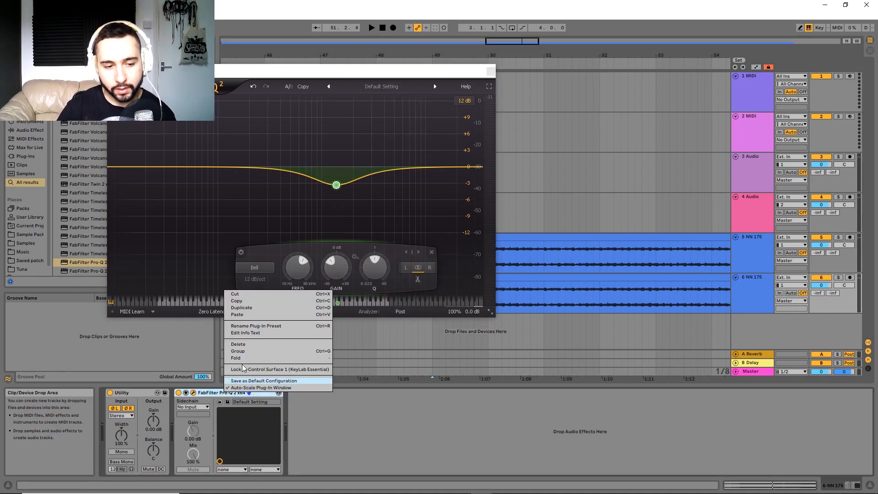
pyautogui.click(249, 296)
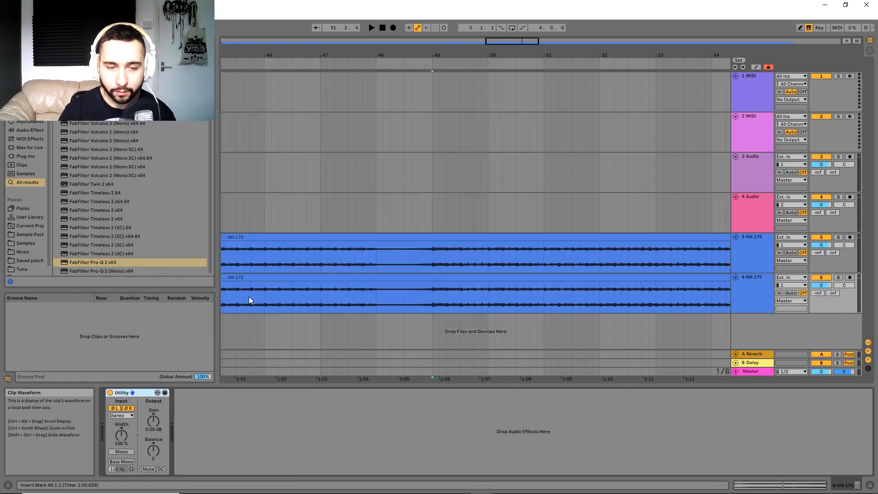
pyautogui.hscroll(3, 439, 241)
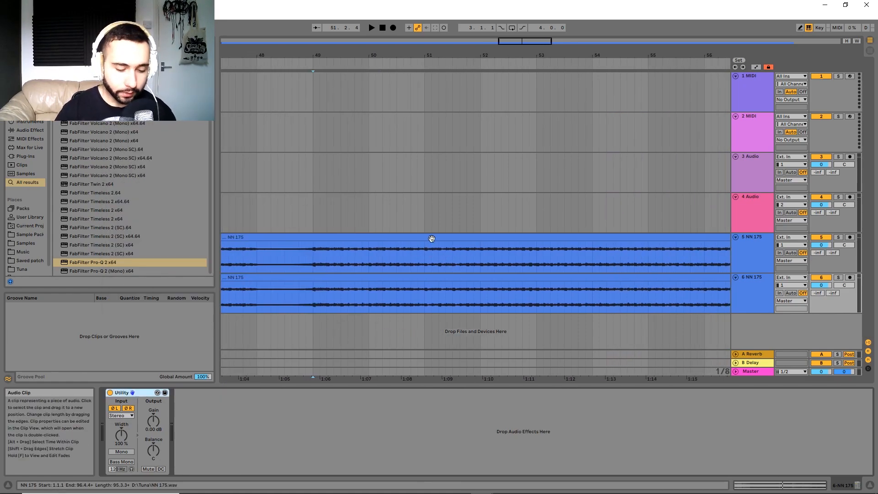
pyautogui.hotkey('ctrl', 'f')
pyautogui.write('comp')
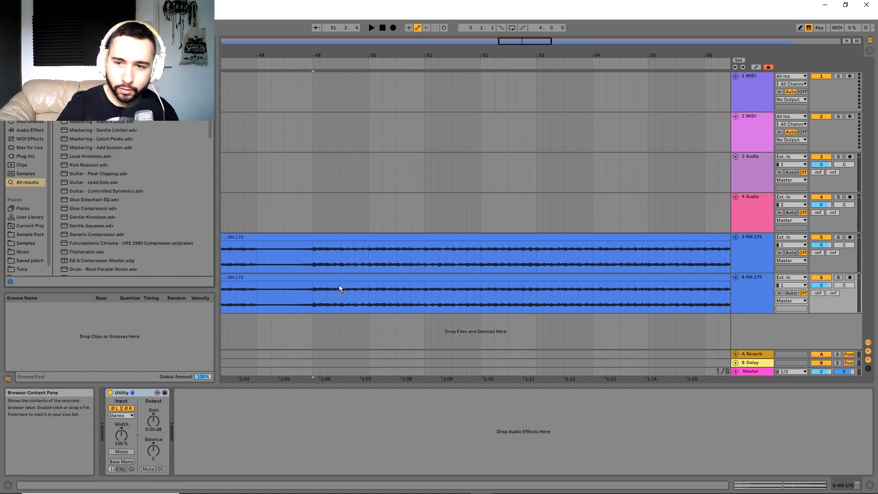
pyautogui.press('Return')
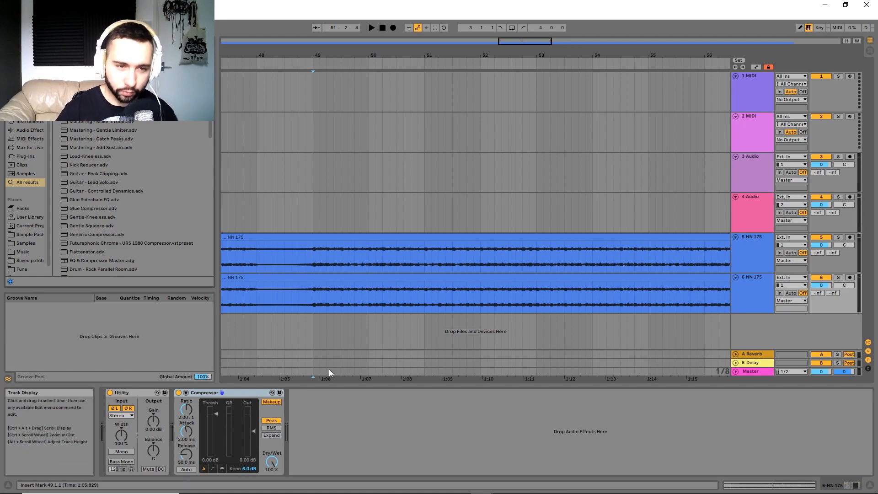
# - Reset the Compressor to ratio 2.00:1, attack 2.00 ms and release 50.0 ms, and play both tracks from bar 49
pyautogui.moveTo(187, 409); pyautogui.dragTo(186, 449)
pyautogui.doubleClick(188, 411)
pyautogui.doubleClick(186, 434)
pyautogui.doubleClick(186, 455)
pyautogui.press('space')
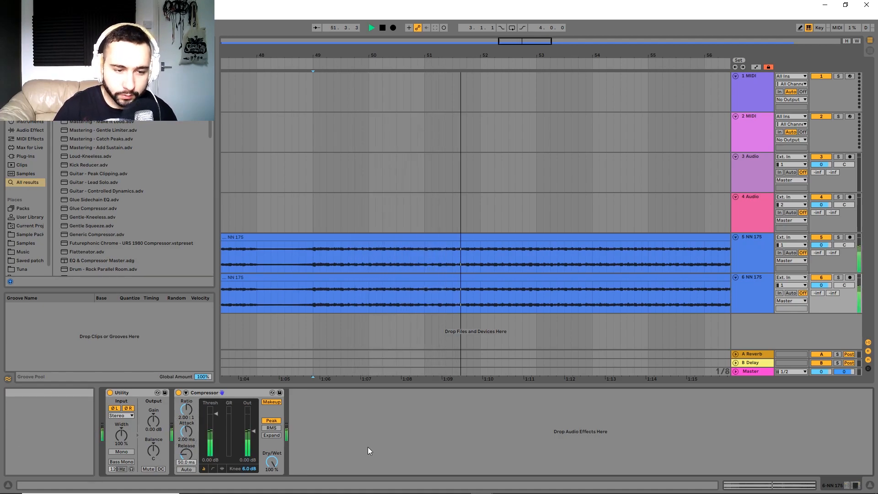
pyautogui.press('space')
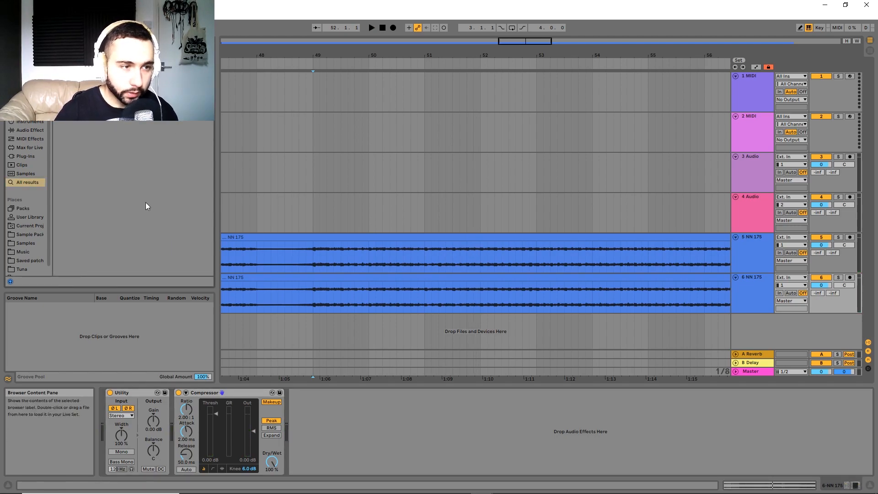
# - Load the CLA-2A Stereo plug-in after the Compressor on the duplicated track and deactivate the Compressor
pyautogui.moveTo(91, 66); pyautogui.dragTo(367, 412)
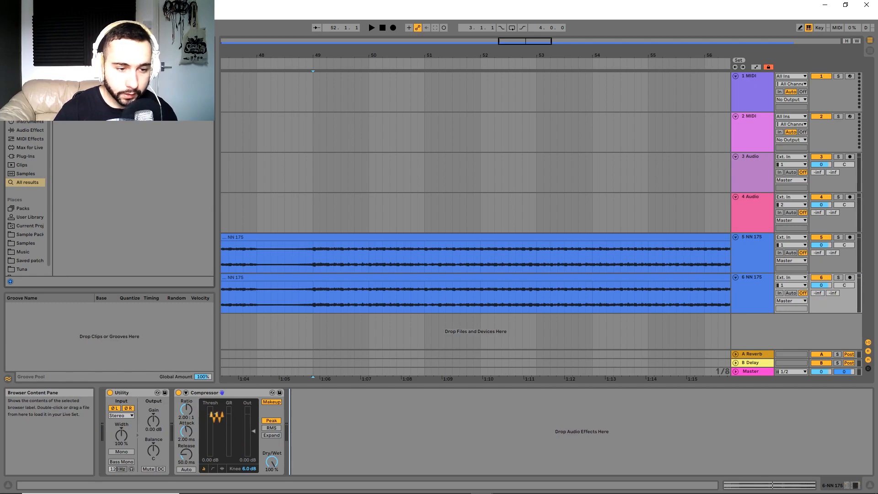
pyautogui.click(180, 394)
pyautogui.click(178, 392)
# - Play both NN 175 tracks from bar 49 with CLA-2A on its Start Me Up preset, and select the duplicated track
pyautogui.press('space')
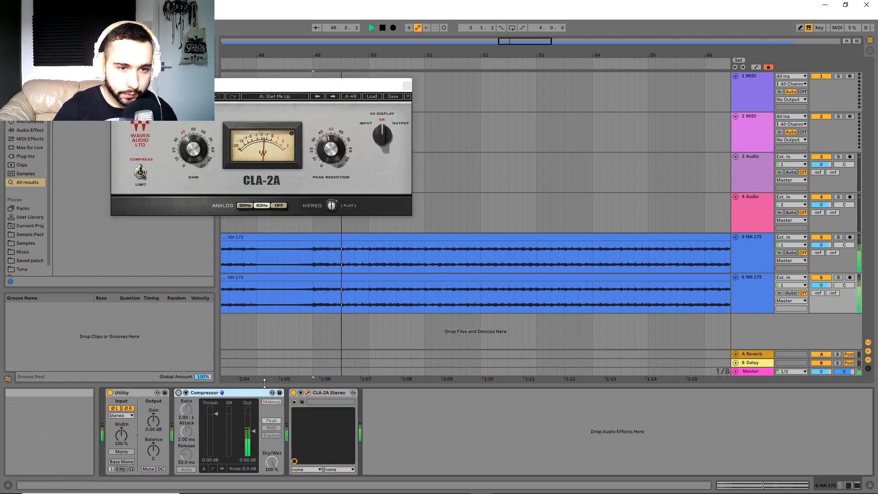
pyautogui.click(766, 260)
pyautogui.click(757, 289)
pyautogui.click(756, 235)
pyautogui.click(756, 282)
# - Try the CLA-2A's Full Reset and PA Default presets and settle on Full Reset
pyautogui.click(368, 96)
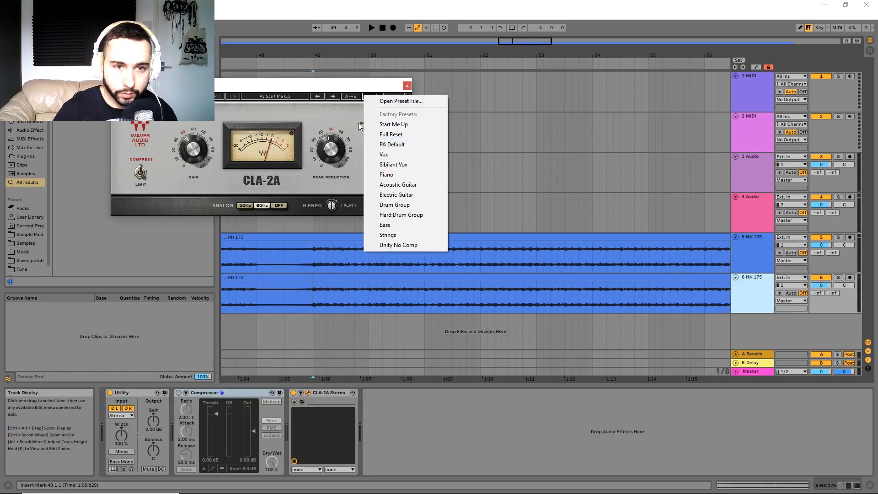
pyautogui.click(396, 134)
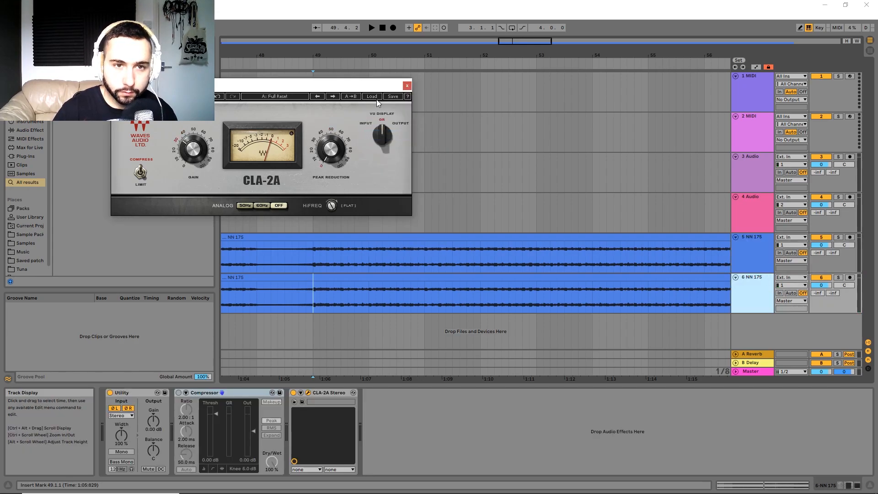
pyautogui.click(372, 97)
pyautogui.click(393, 145)
pyautogui.click(371, 96)
pyautogui.click(396, 134)
# - Play both NN 175 tracks from bar 49 repeatedly with the reset CLA-2A active on the duplicate
pyautogui.press('space')
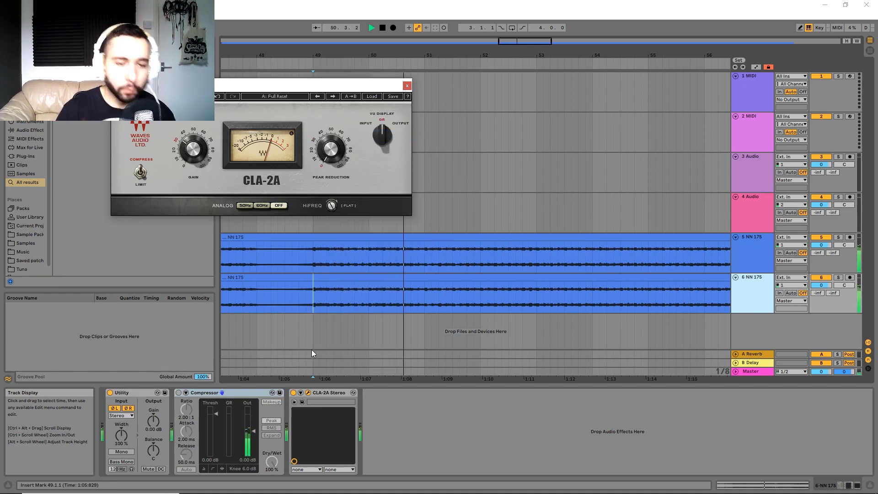
pyautogui.press('space')
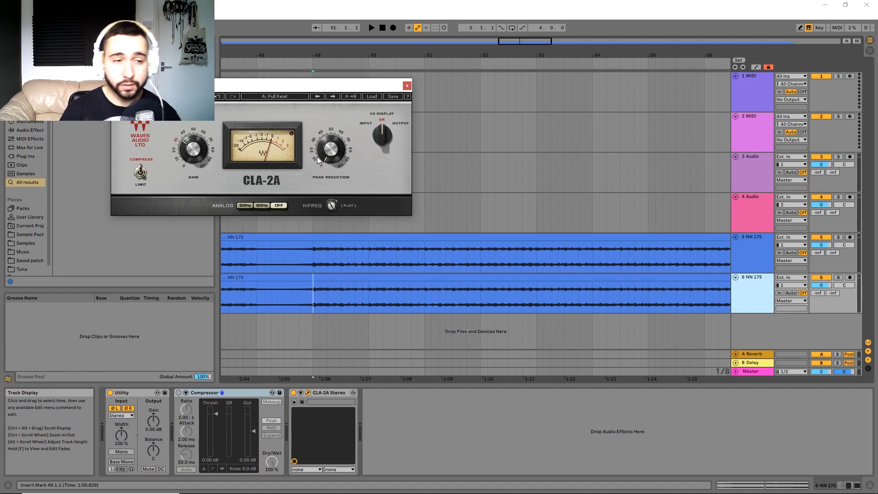
pyautogui.moveTo(326, 159)
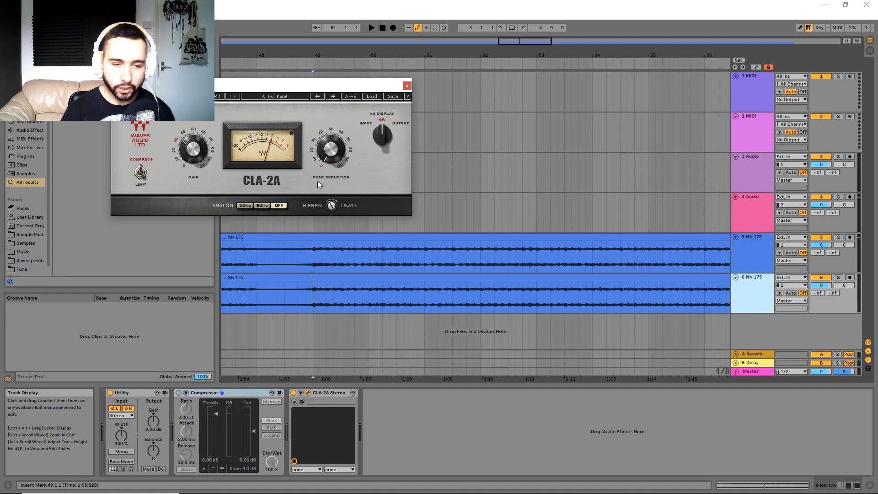
pyautogui.press('space')
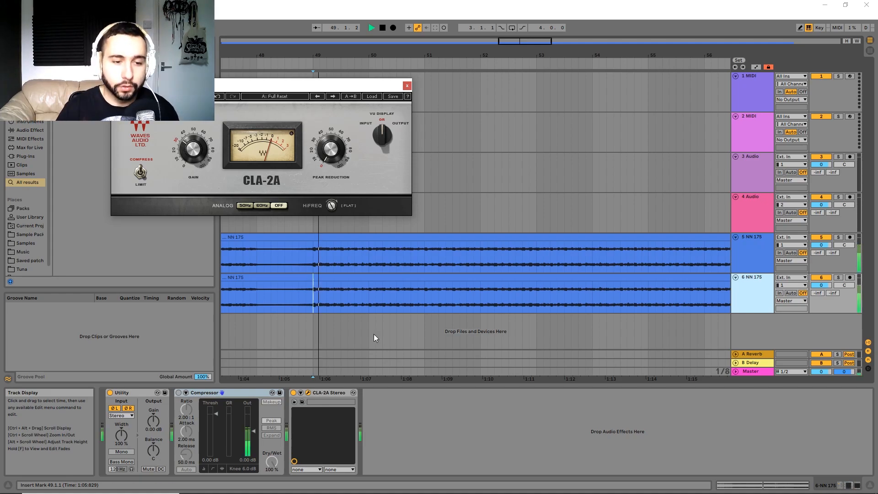
# - Bypass CLA-2A, listen briefly with the Compressor active instead, and leave both effects off with playback stopped
pyautogui.click(178, 393)
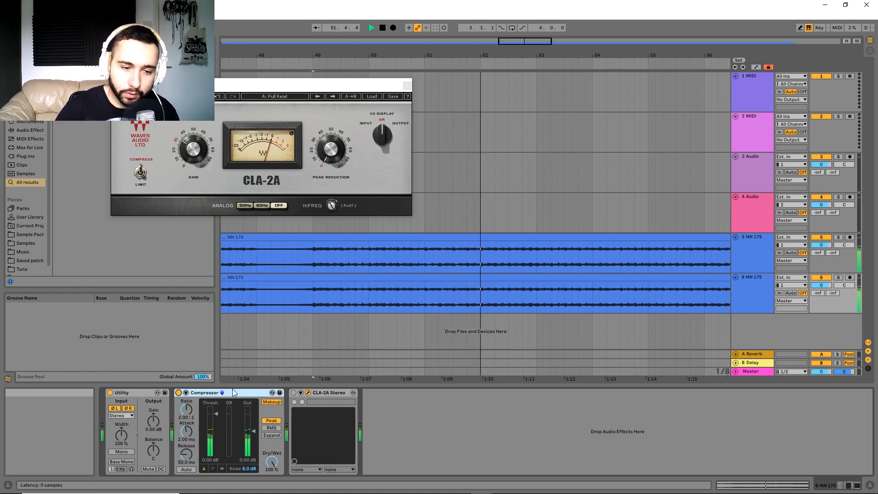
pyautogui.click(179, 392)
pyautogui.press('space')
pyautogui.click(406, 86)
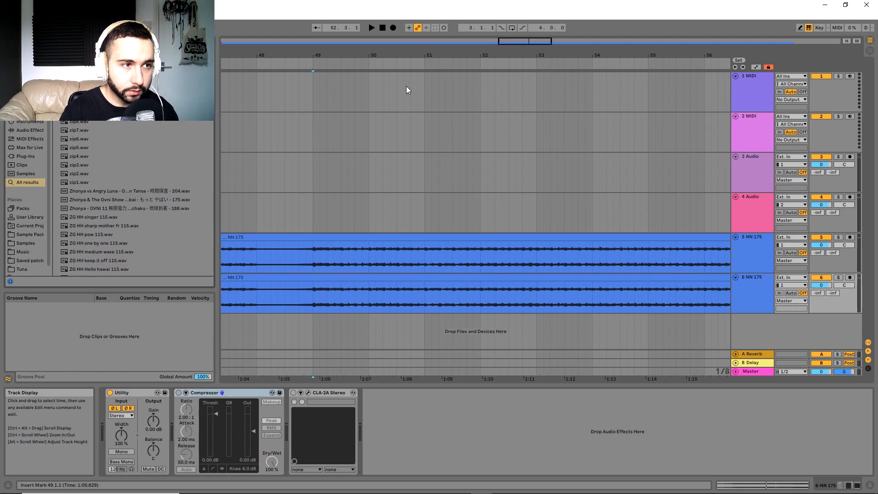
# - Load C1 comp Stereo on the duplicated NN 175 track and apply its reset preset while both tracks play from bar 49
pyautogui.write('c1')
pyautogui.moveTo(97, 170); pyautogui.dragTo(477, 411)
pyautogui.press('space')
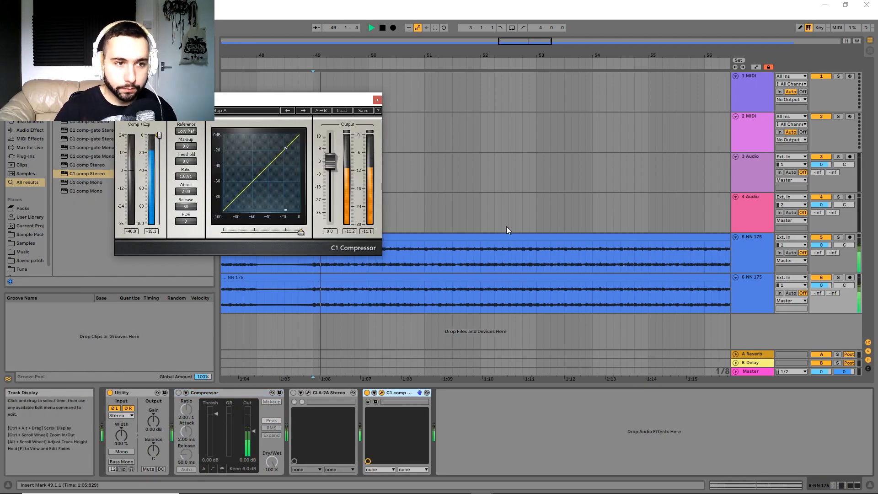
pyautogui.click(342, 110)
pyautogui.click(378, 138)
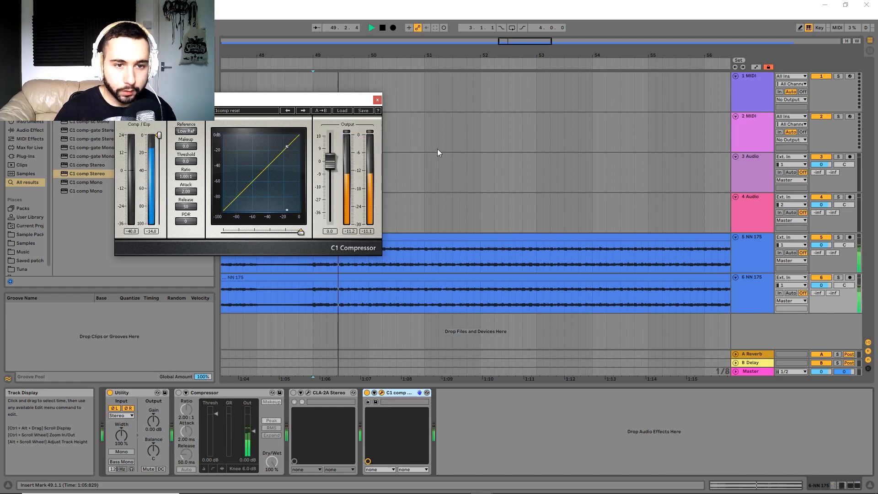
# - Close the C1 Compressor window and remove C1 comp Stereo from the duplicated NN 175 track
pyautogui.click(377, 100)
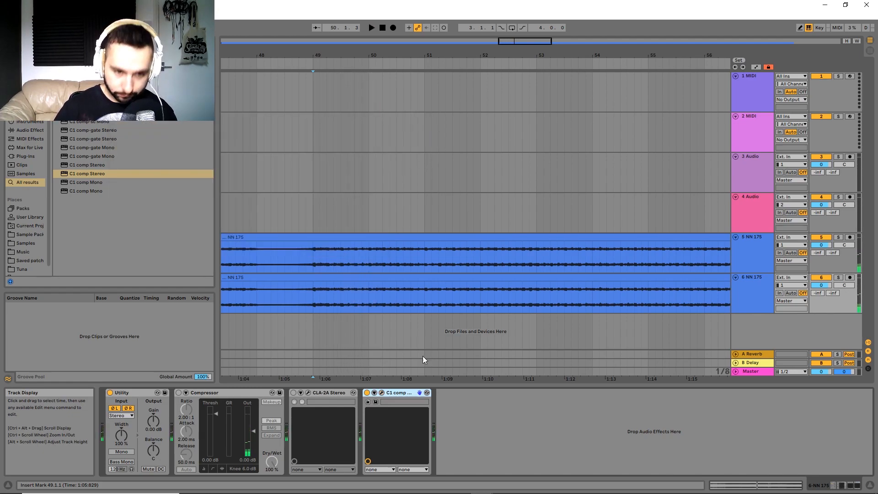
pyautogui.rightClick(396, 392)
pyautogui.click(405, 422)
pyautogui.click(177, 394)
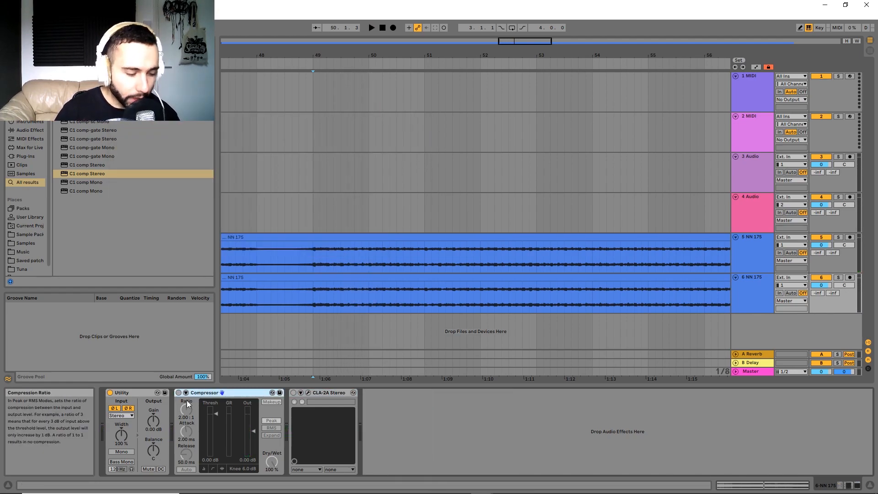
# - Step the duplicated NN 175 track's effect chain back to before C1 comp Stereo was added, with CLA-2A on and the Compressor off
pyautogui.hotkey('ctrl', 'z')
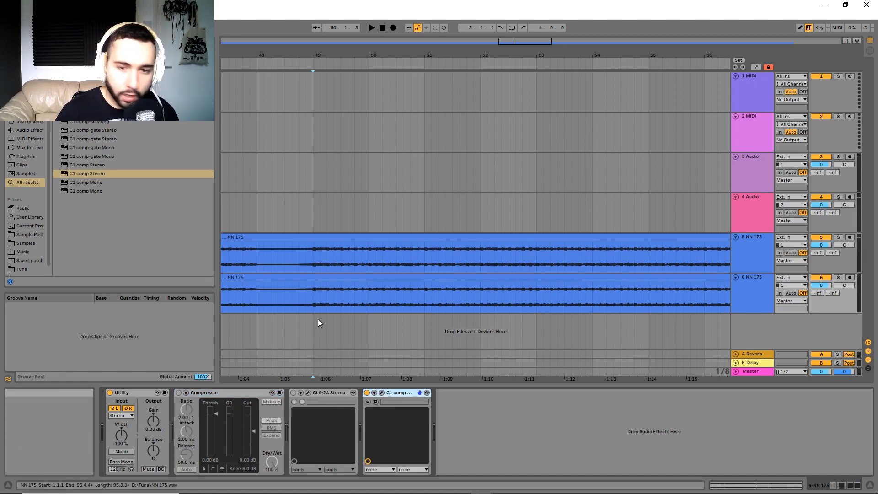
pyautogui.moveTo(567, 279); pyautogui.dragTo(546, 263)
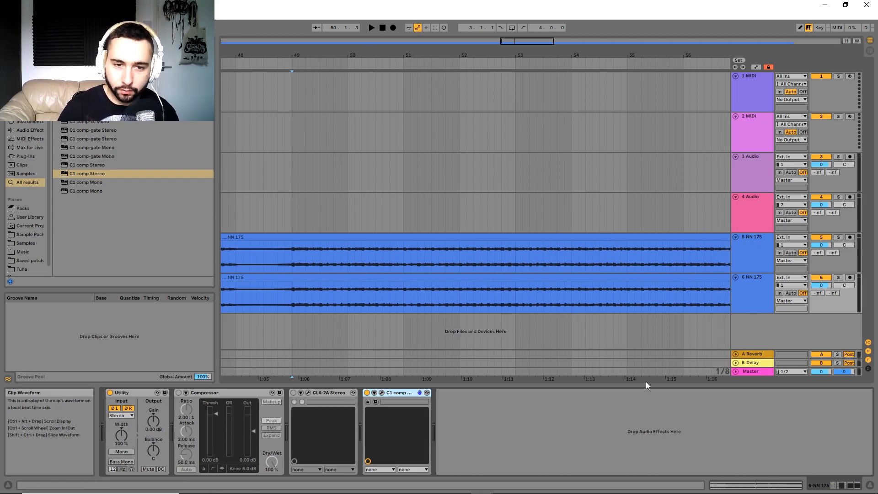
pyautogui.press('Delete')
pyautogui.hotkey('ctrl', 'z')
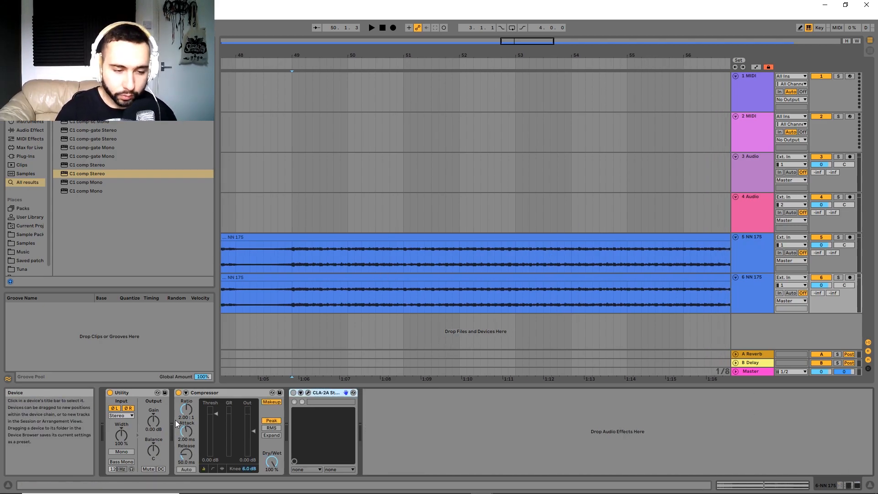
pyautogui.click(179, 393)
pyautogui.click(293, 393)
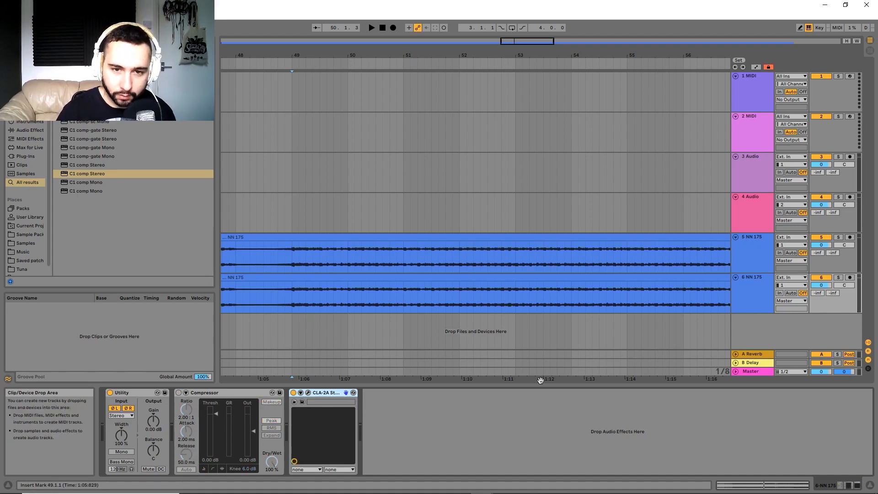
pyautogui.scroll(-5, 465, 267)
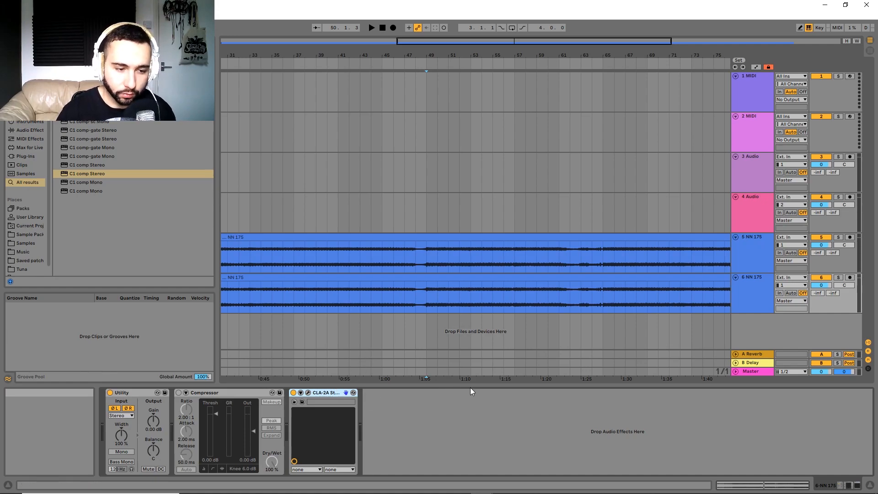
# - Undo earlier edits until CLA-2A is gone and the Compressor has its 3.99:1 ratio, 0.07 ms attack and 104 ms release back
pyautogui.hotkey('ctrl', 'z')
pyautogui.hotkey('ctrl', 'z')
pyautogui.hotkey('ctrl', 'z')
pyautogui.hotkey('ctrl', 'z')
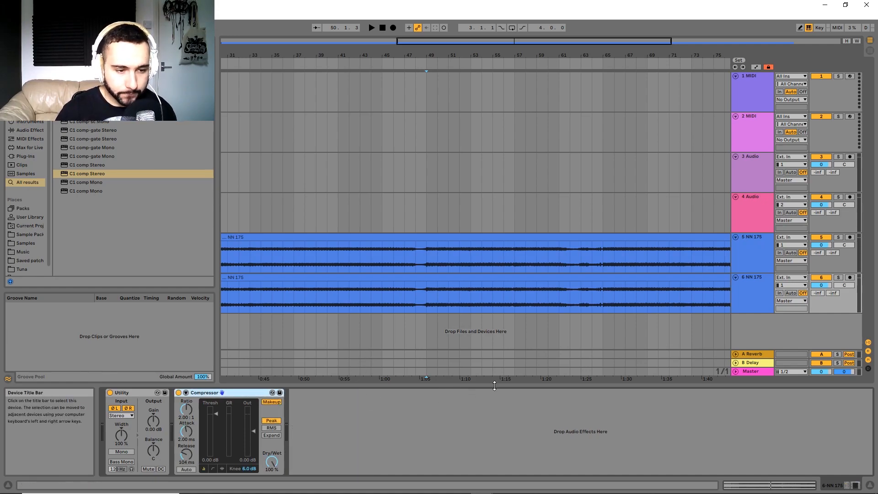
pyautogui.hotkey('ctrl', 'z')
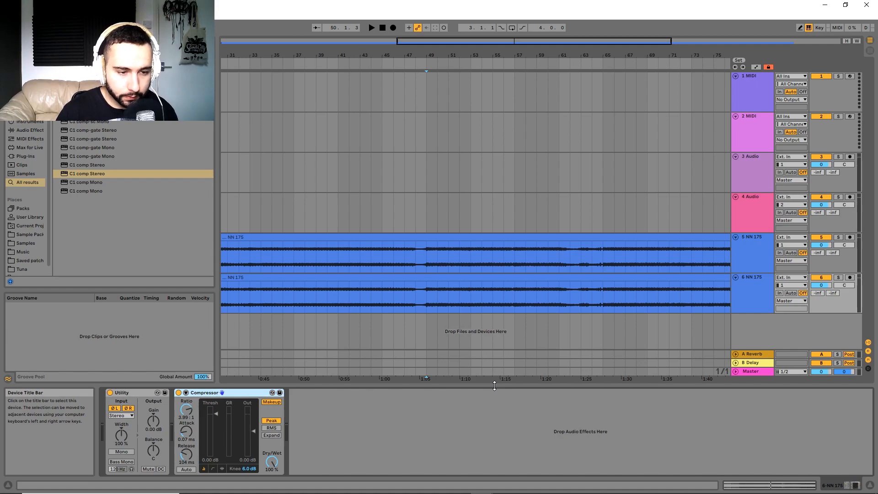
pyautogui.hotkey('ctrl', 'z')
pyautogui.hotkey('ctrl', 'y')
# - Lower the Compressor threshold to -14.7 dB and play both NN 175 tracks from bar 49
pyautogui.moveTo(209, 420); pyautogui.dragTo(210, 438)
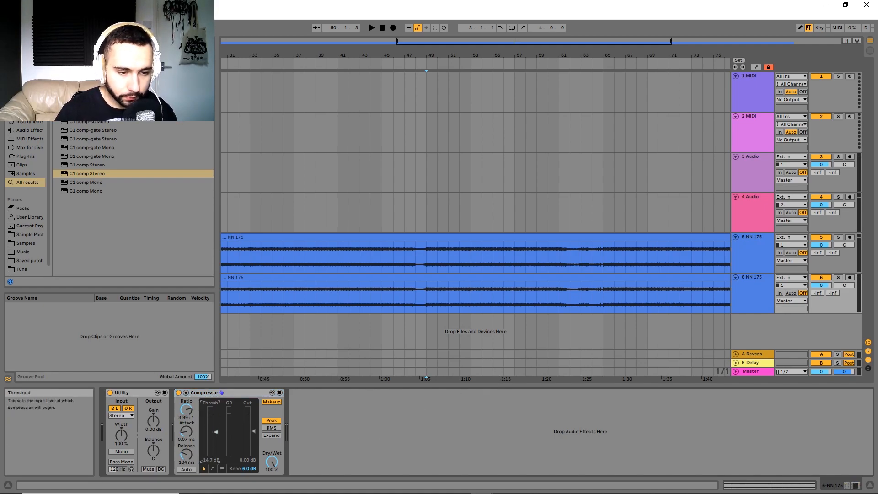
pyautogui.press('space')
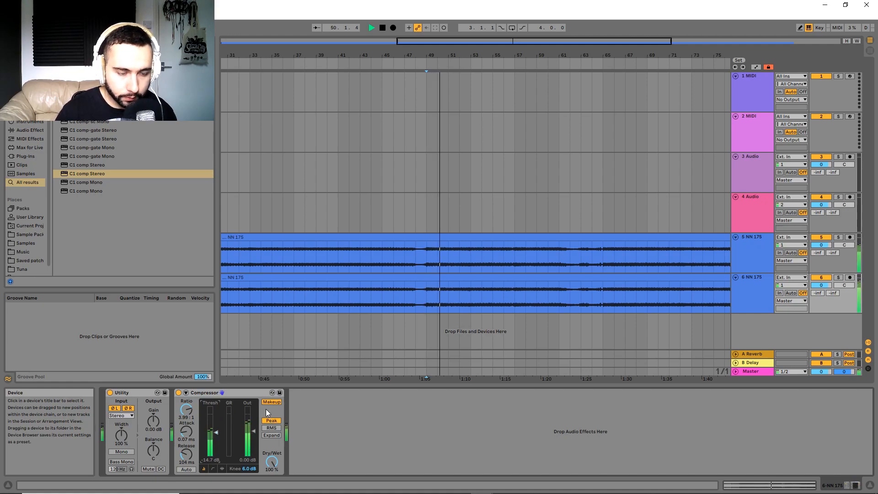
pyautogui.press('space')
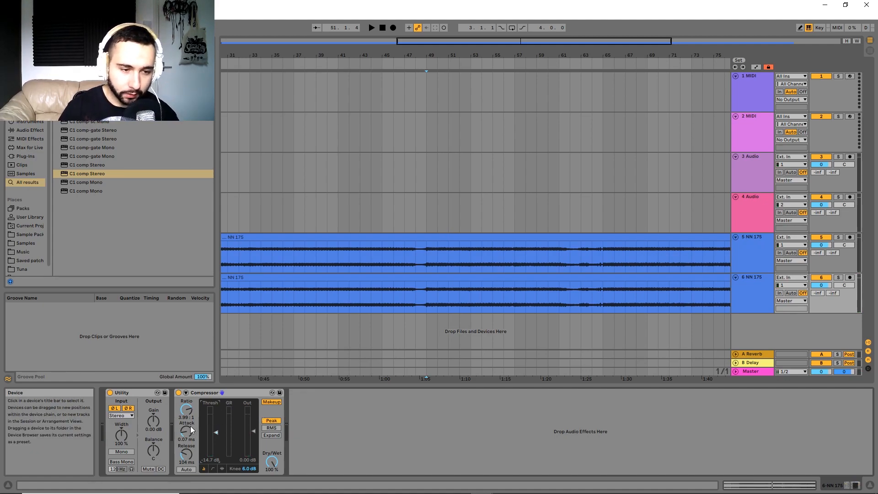
# - Raise the Compressor threshold to 0 dB and ease it down to -1.01 dB while listening to both NN 175 tracks
pyautogui.moveTo(216, 432); pyautogui.dragTo(215, 415)
pyautogui.hotkey('shift', 'space')
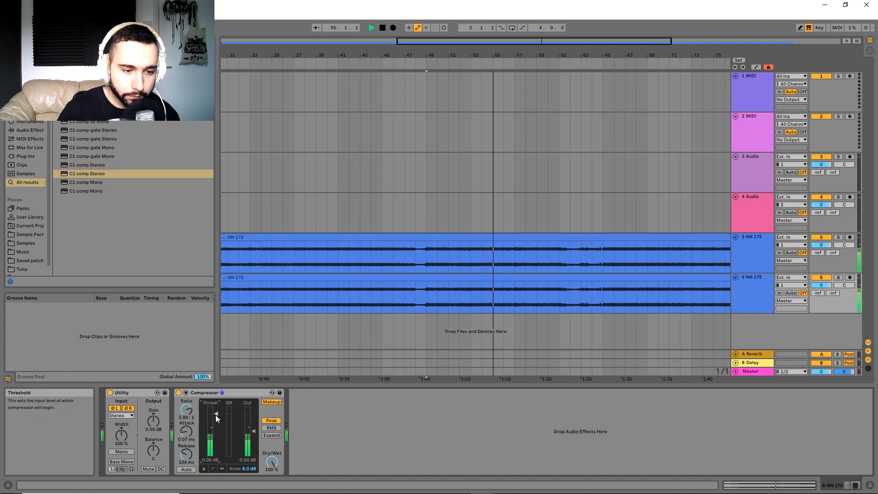
pyautogui.press('space')
pyautogui.press('space')
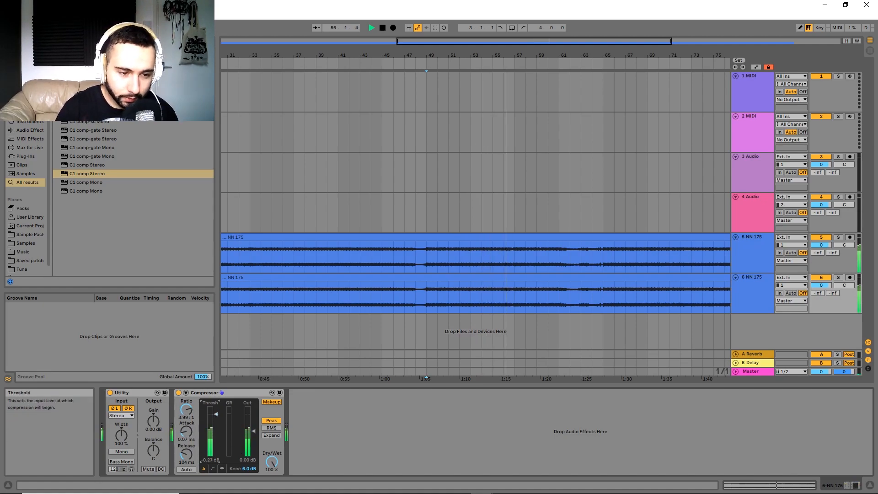
pyautogui.moveTo(216, 413); pyautogui.dragTo(215, 413)
pyautogui.press('space')
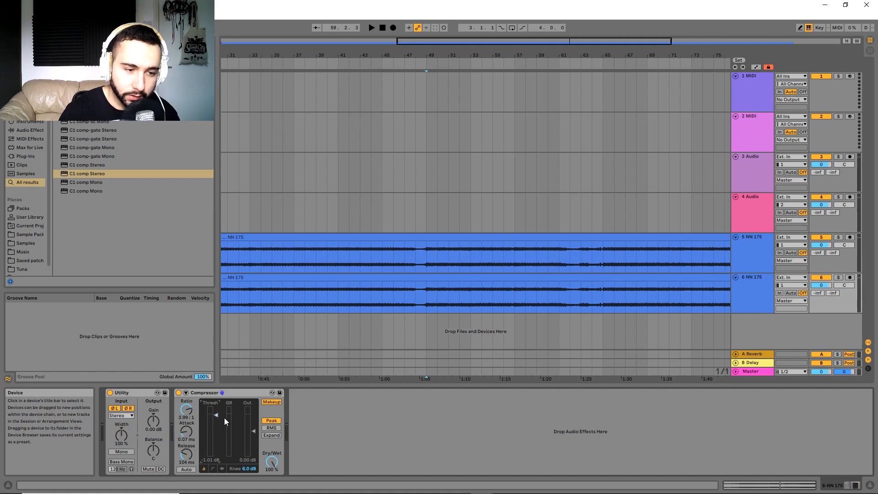
# - Set the Compressor threshold to -8.05 dB while both NN 175 tracks play from bar 49
pyautogui.press('space')
pyautogui.moveTo(216, 420); pyautogui.dragTo(216, 424)
pyautogui.press('space')
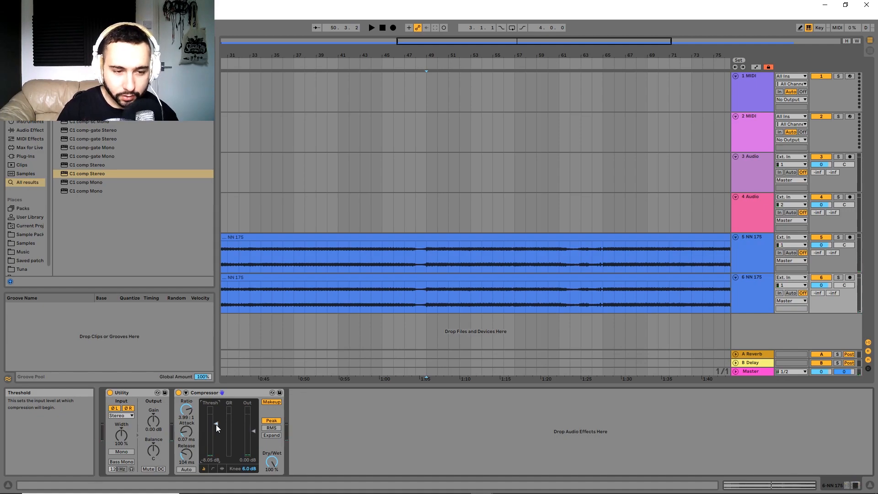
# - Mute the original NN 175 track and compare the duplicate alone with the Compressor bypassed and active, leaving it active
pyautogui.click(761, 257)
pyautogui.click(821, 237)
pyautogui.press('space')
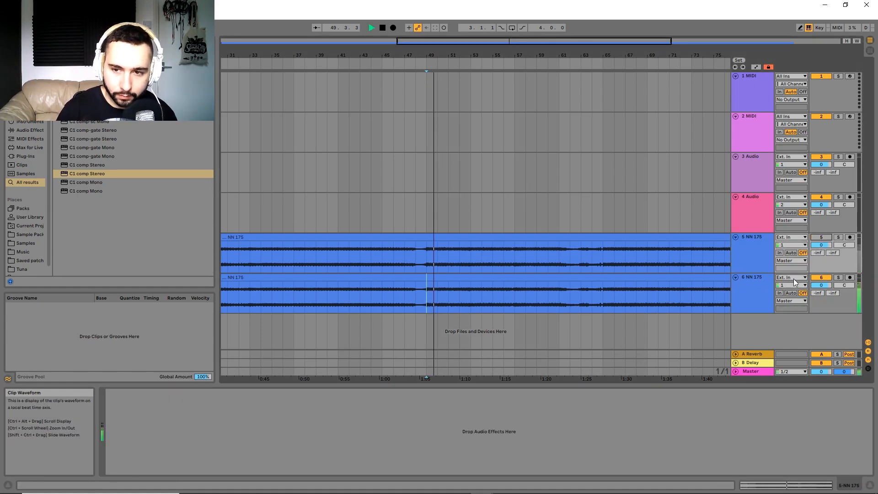
pyautogui.click(753, 281)
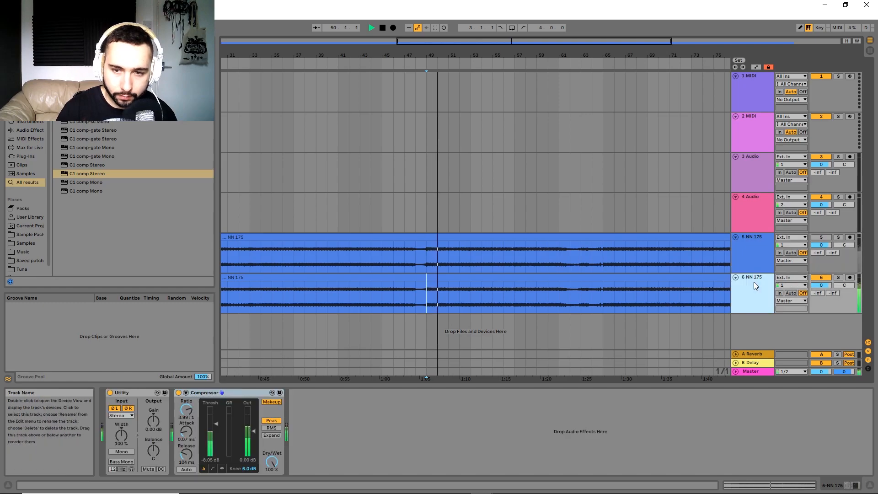
pyautogui.click(178, 393)
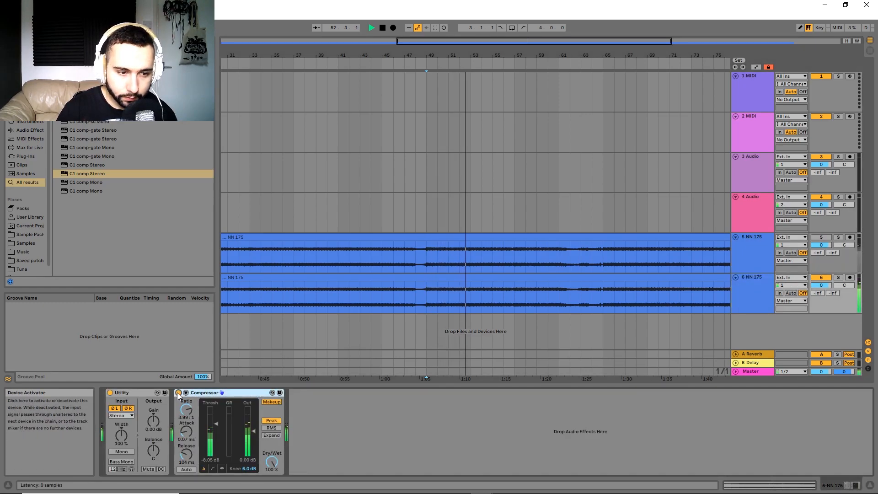
pyautogui.click(179, 393)
pyautogui.click(179, 392)
pyautogui.press('space')
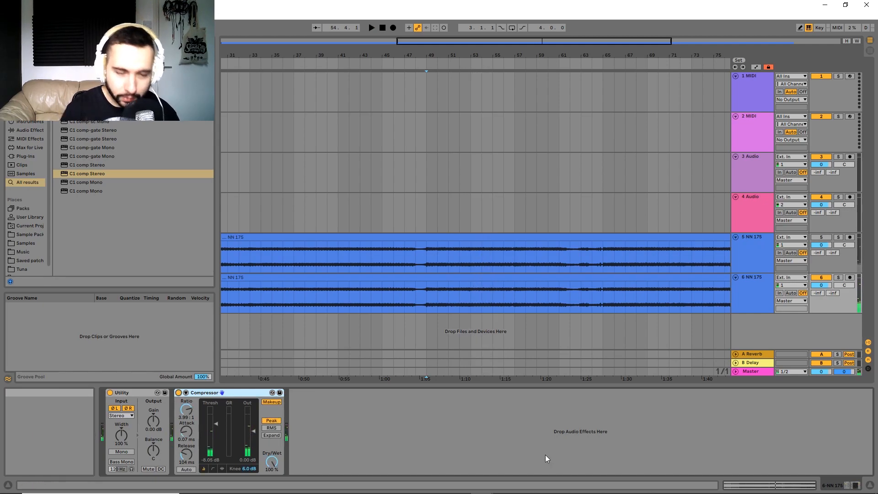
# - Play both NN 175 tracks together from bar 49, and replay the compressed duplicate alone with the original muted
pyautogui.press('space')
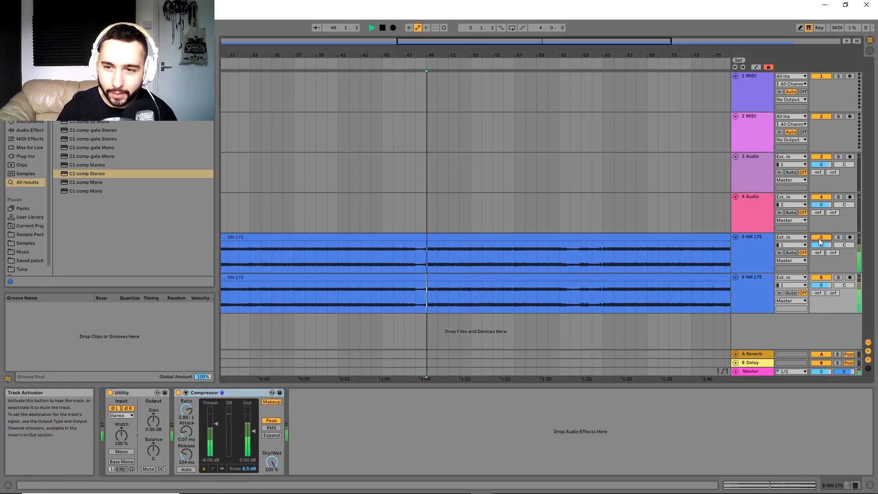
pyautogui.press('space')
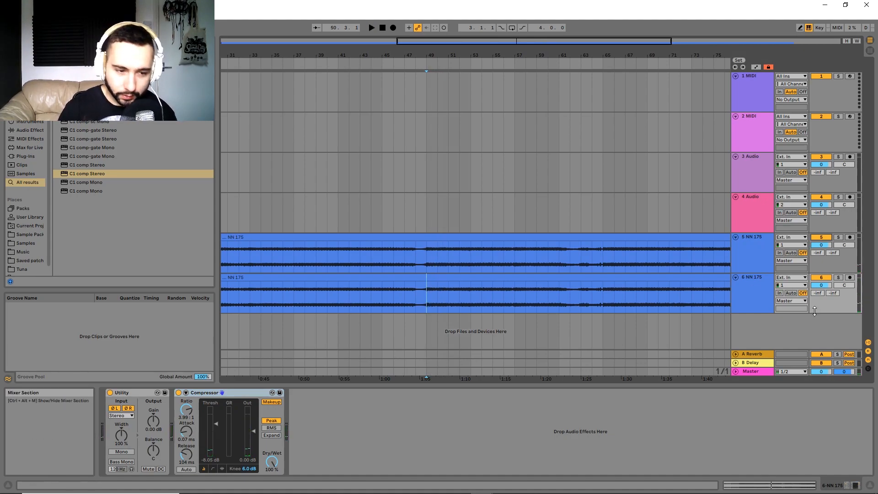
pyautogui.click(821, 237)
pyautogui.press('space')
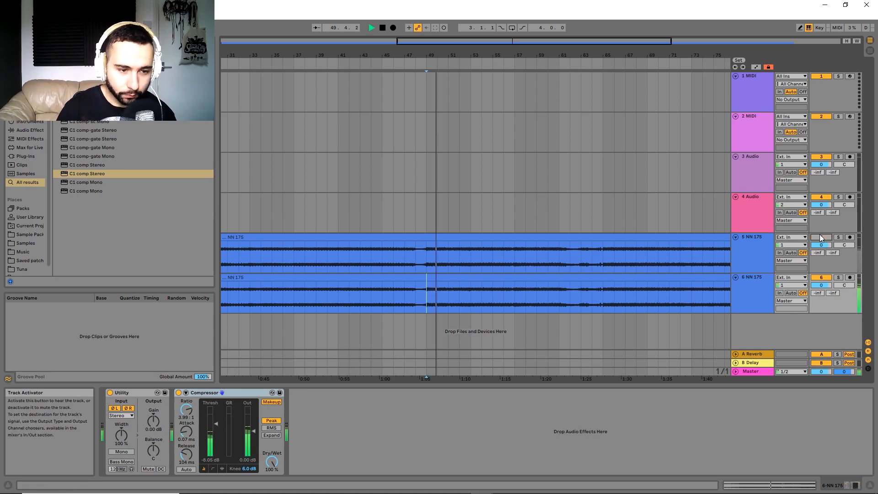
pyautogui.press('space')
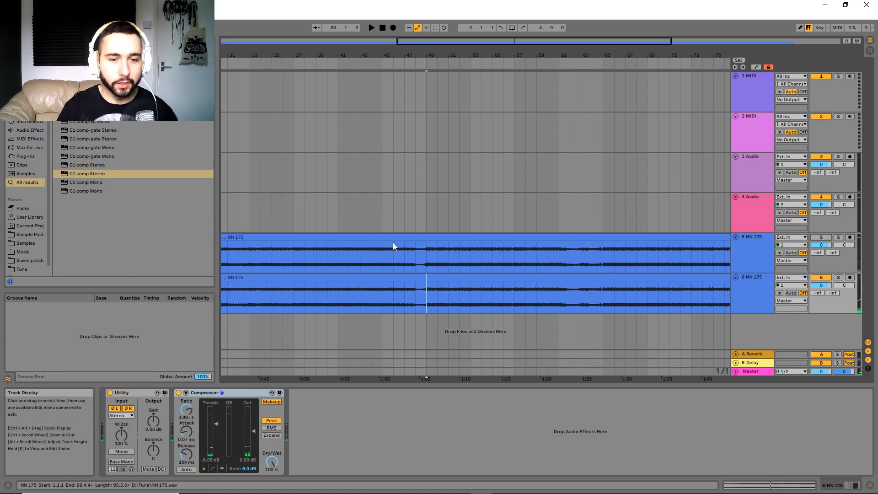
pyautogui.scroll(-4, 430, 257)
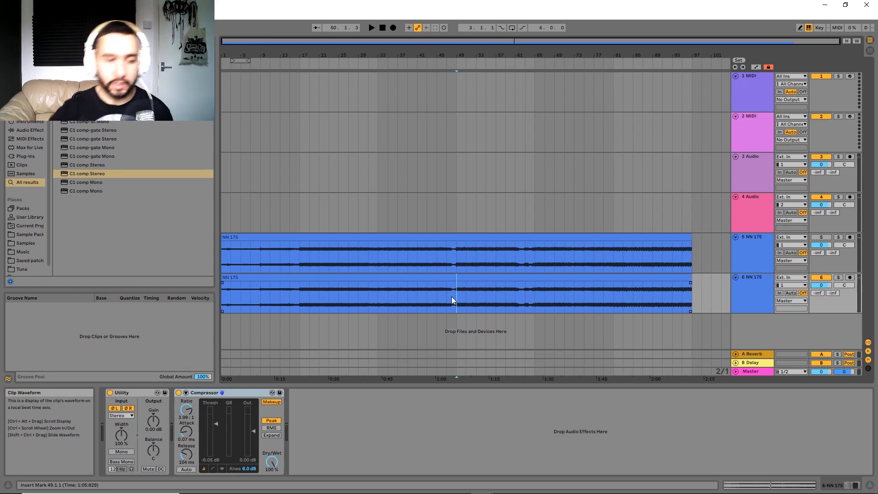
pyautogui.click(402, 236)
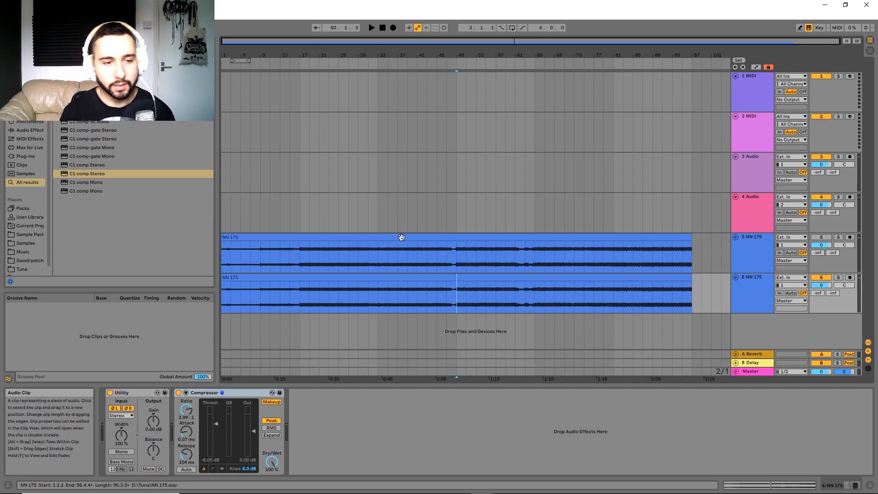